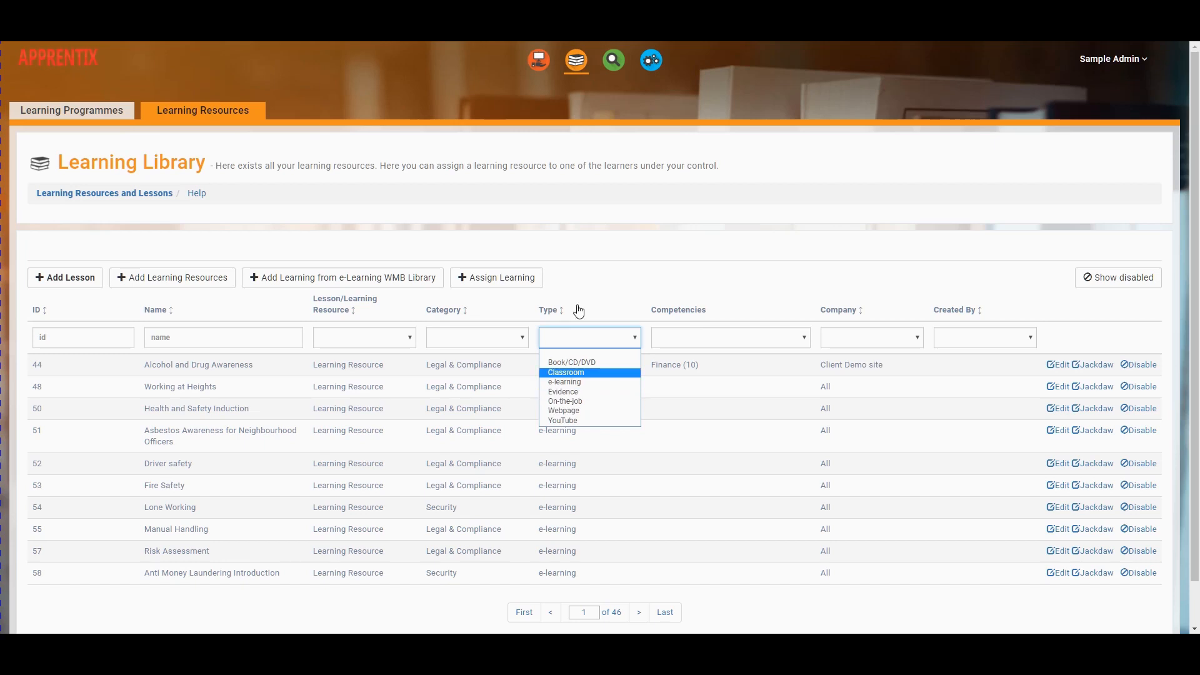
- Start a new learning resource named "Introduction to Copyright Law" and assign it to the Legal & Compliance category
click(604, 293)
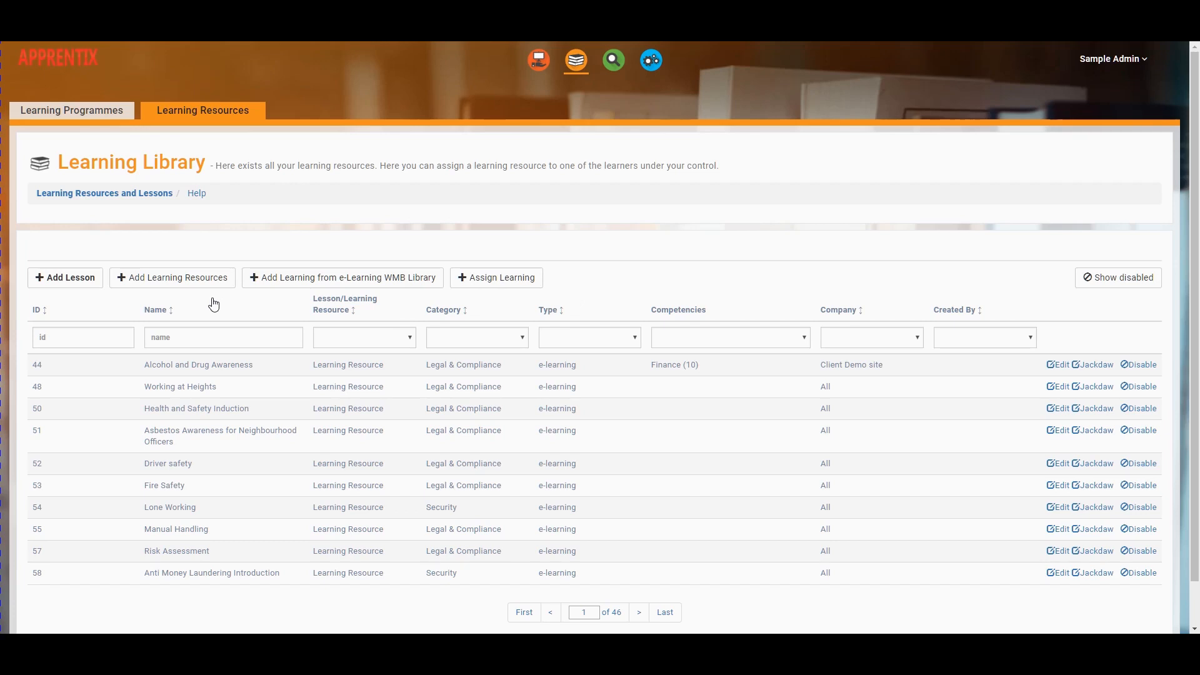
click(153, 277)
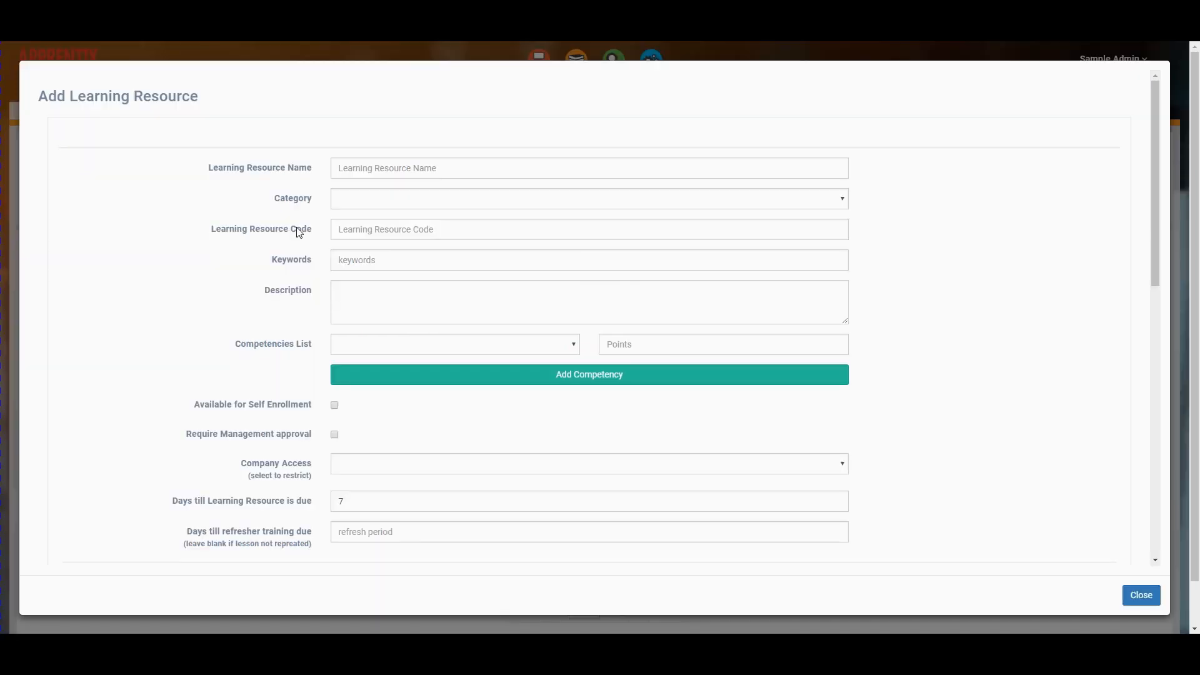
click(373, 169)
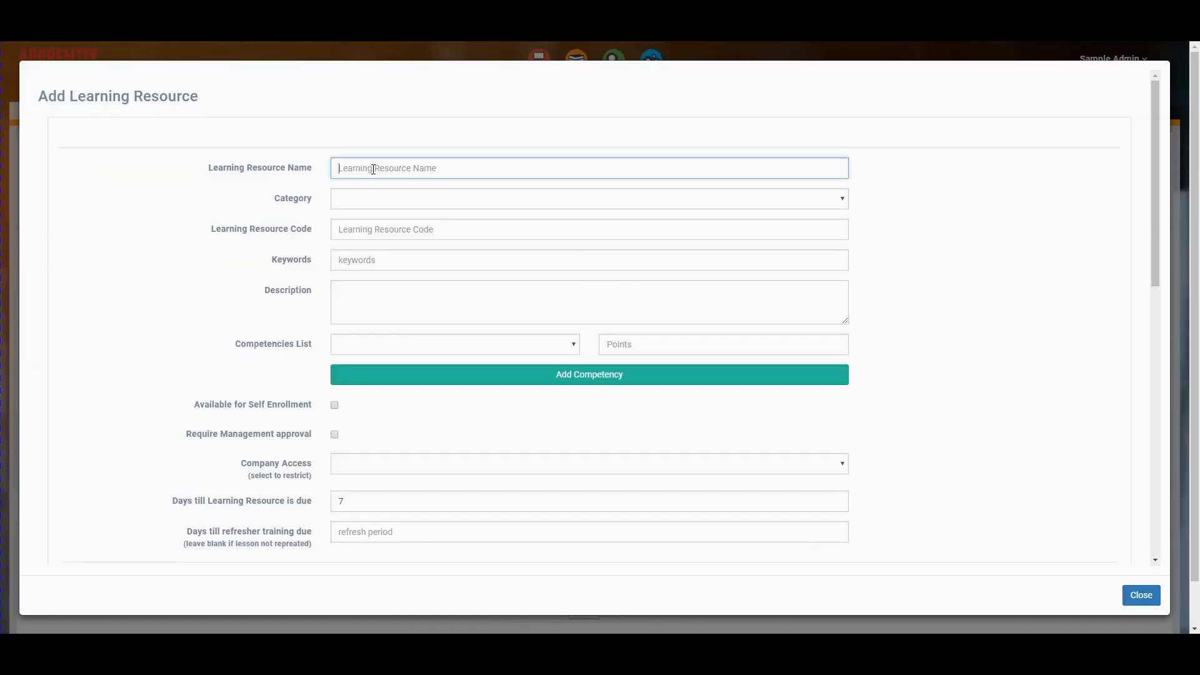
text(Introduction to Copyright Law)
click(384, 204)
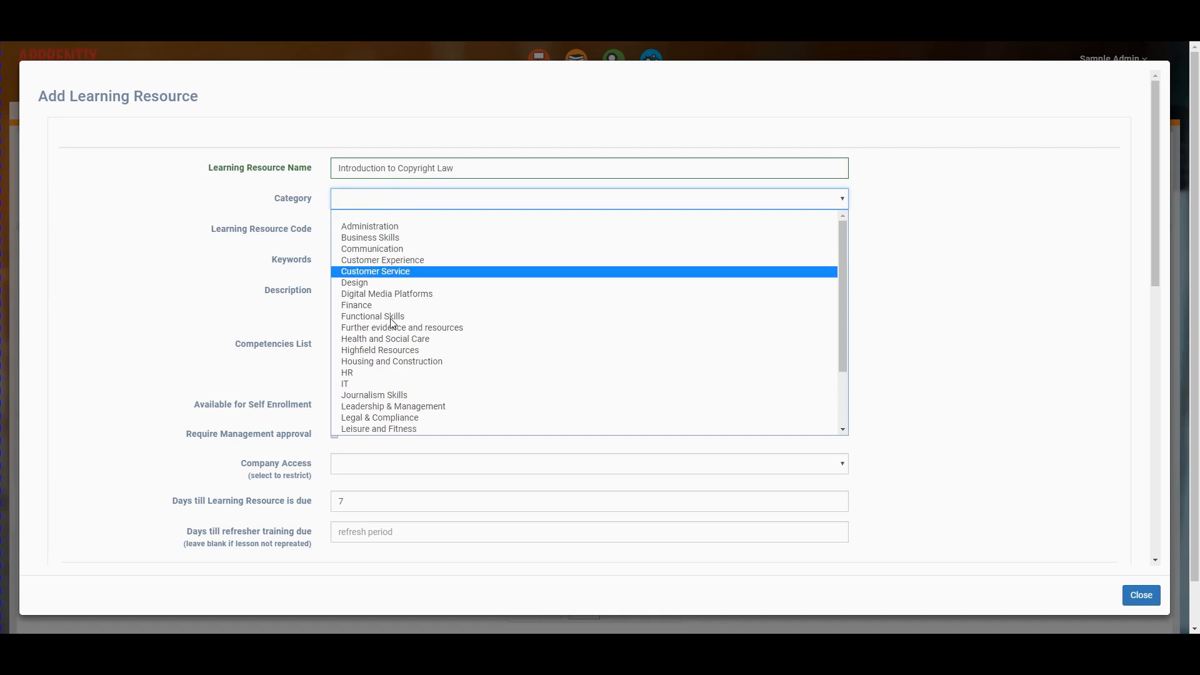
click(395, 418)
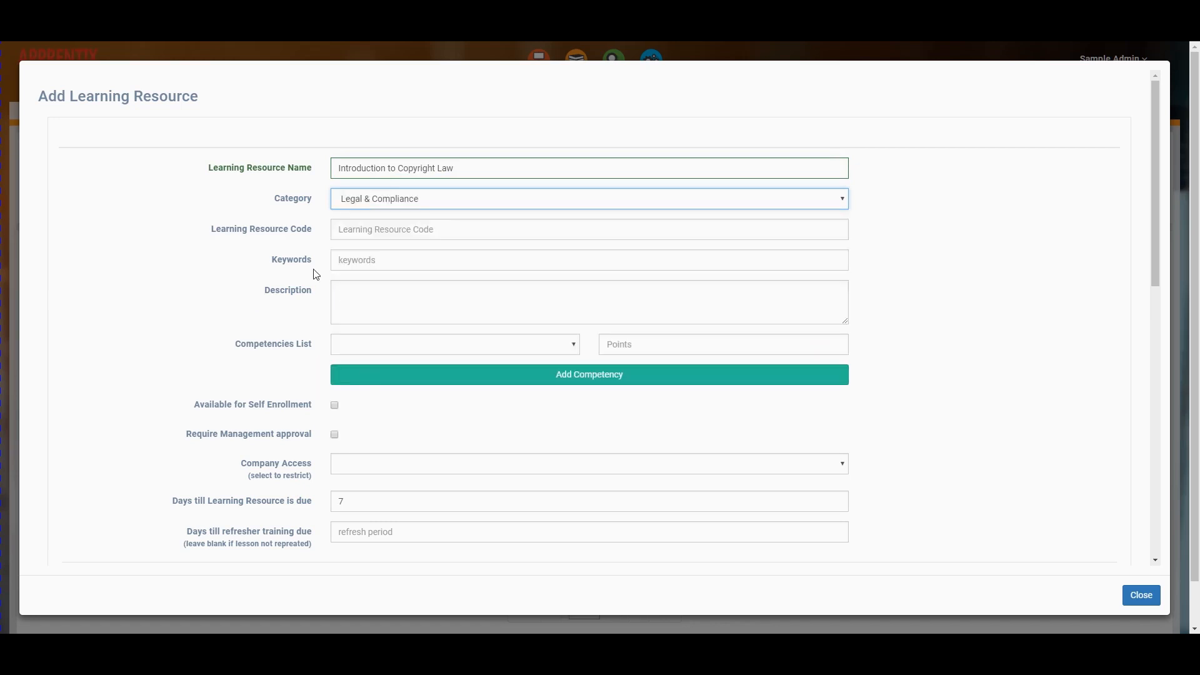
- Fill in the resource code "law", the keywords "Law, legal" and the description "Example law course"
click(360, 230)
text(law)
key(Tab)
text(La)
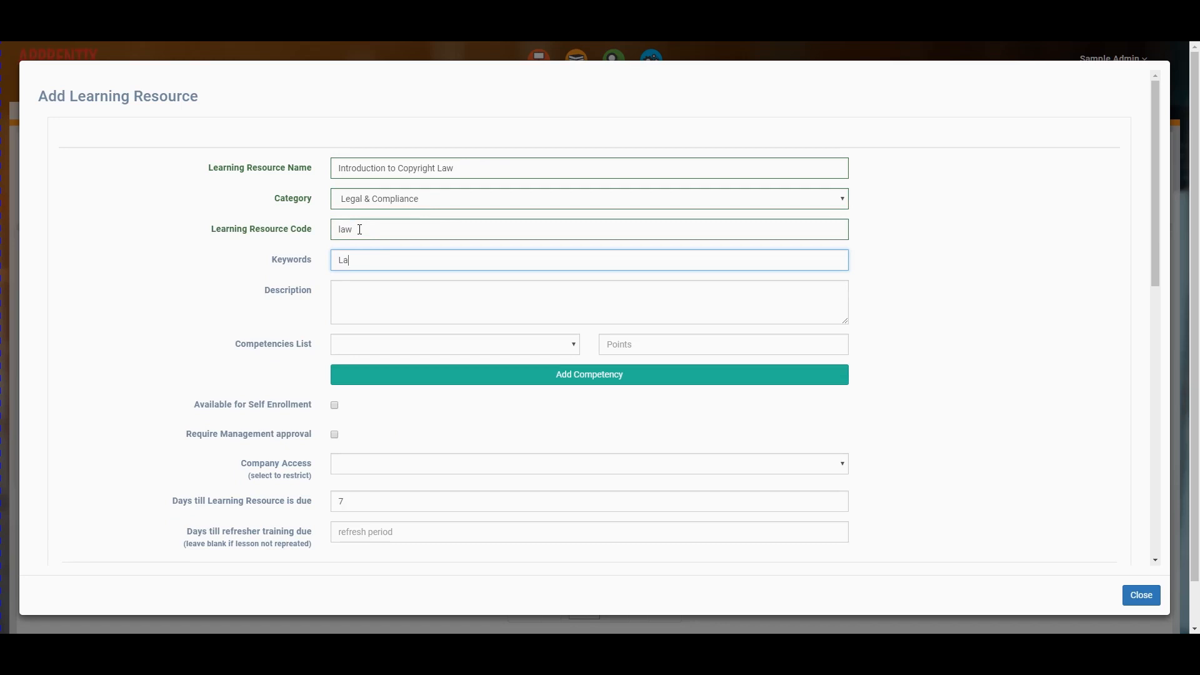
text(w, legal)
key(Tab)
text(Exam)
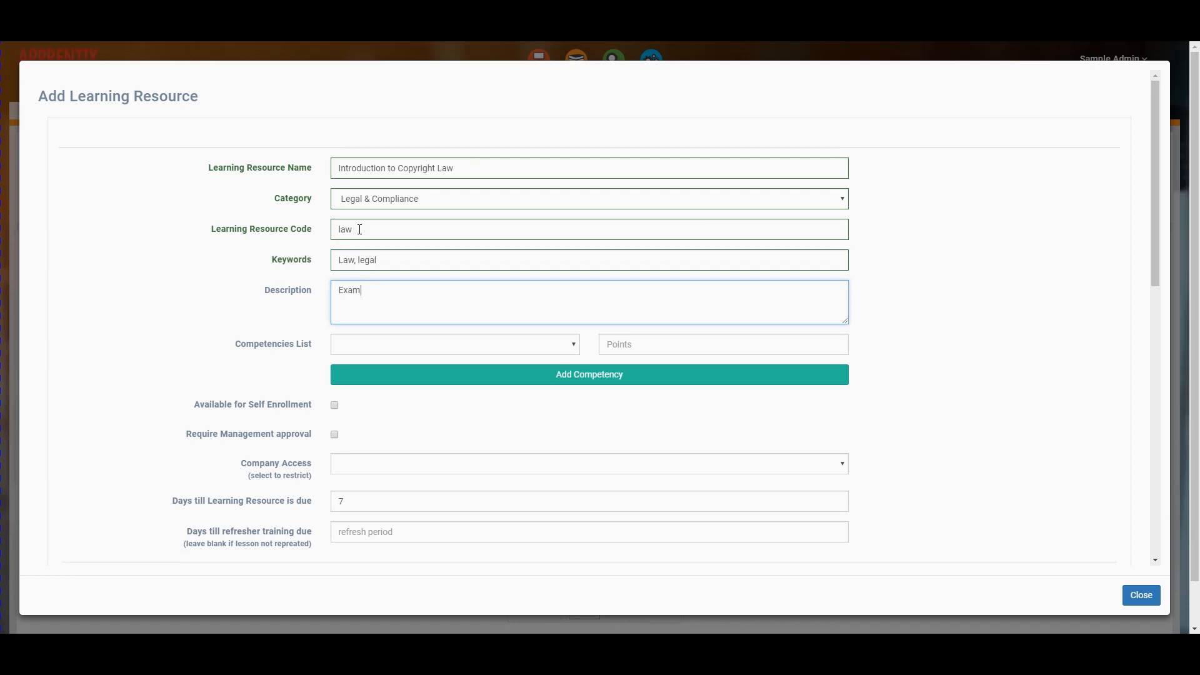
text(ple law course)
- Make the learning resource available for self enrollment and require management approval, leaving competency and company access blank
click(388, 346)
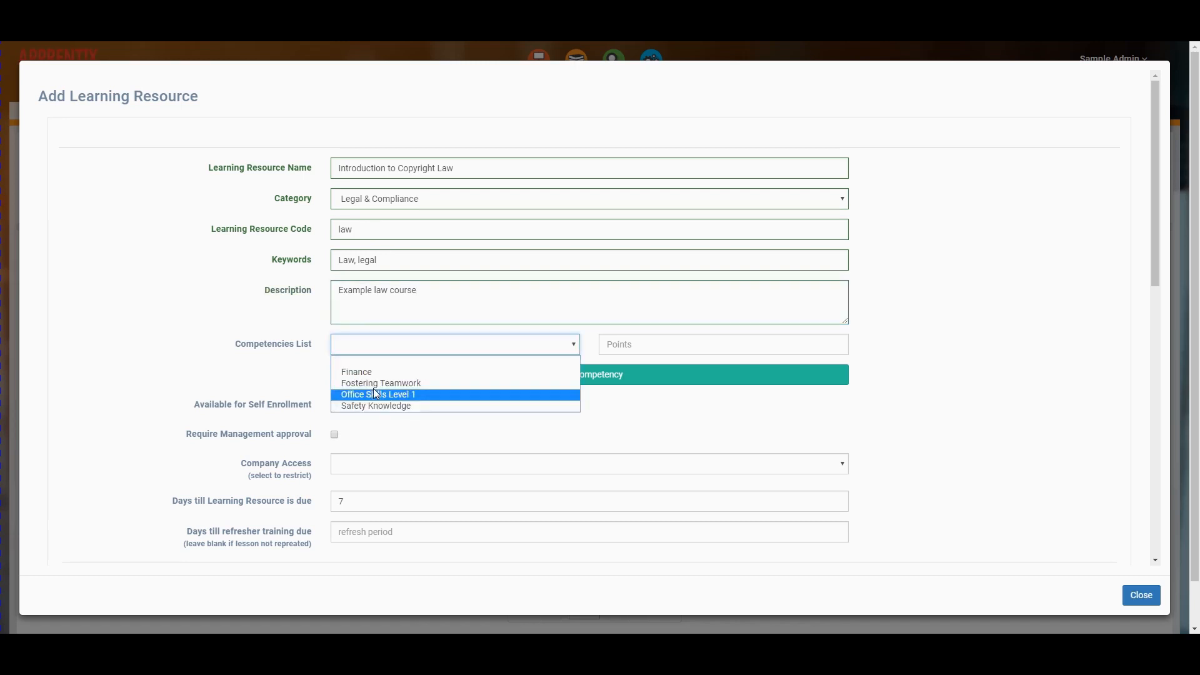
click(273, 373)
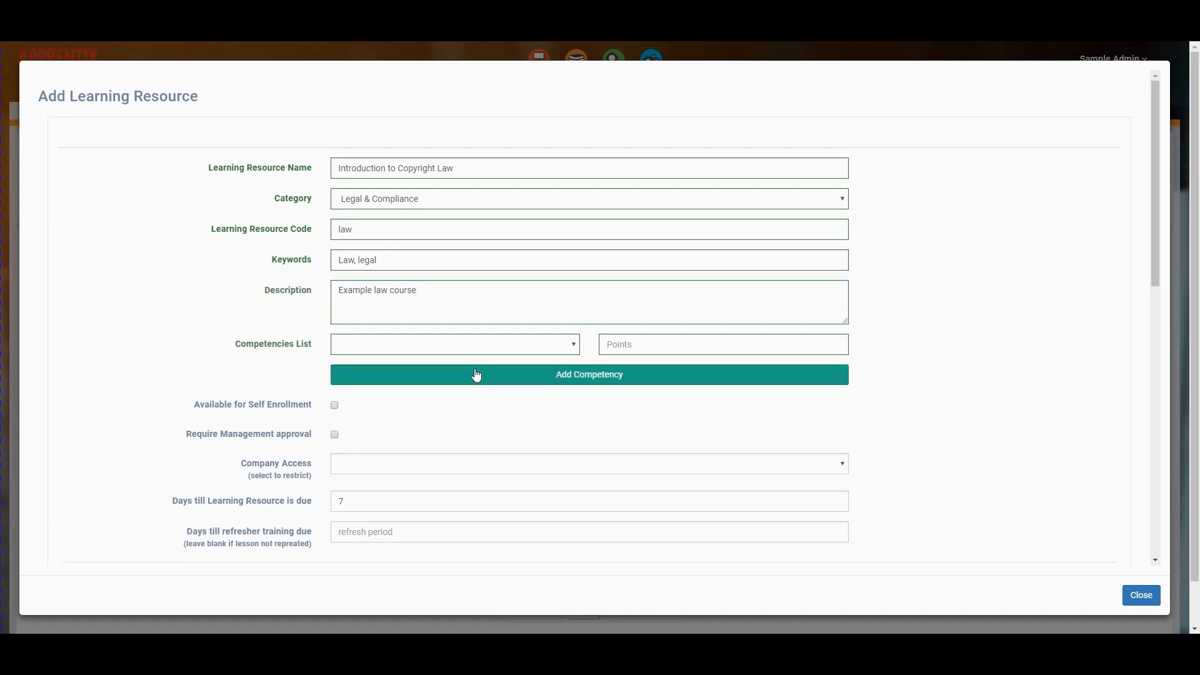
scroll(477, 376, down, 2)
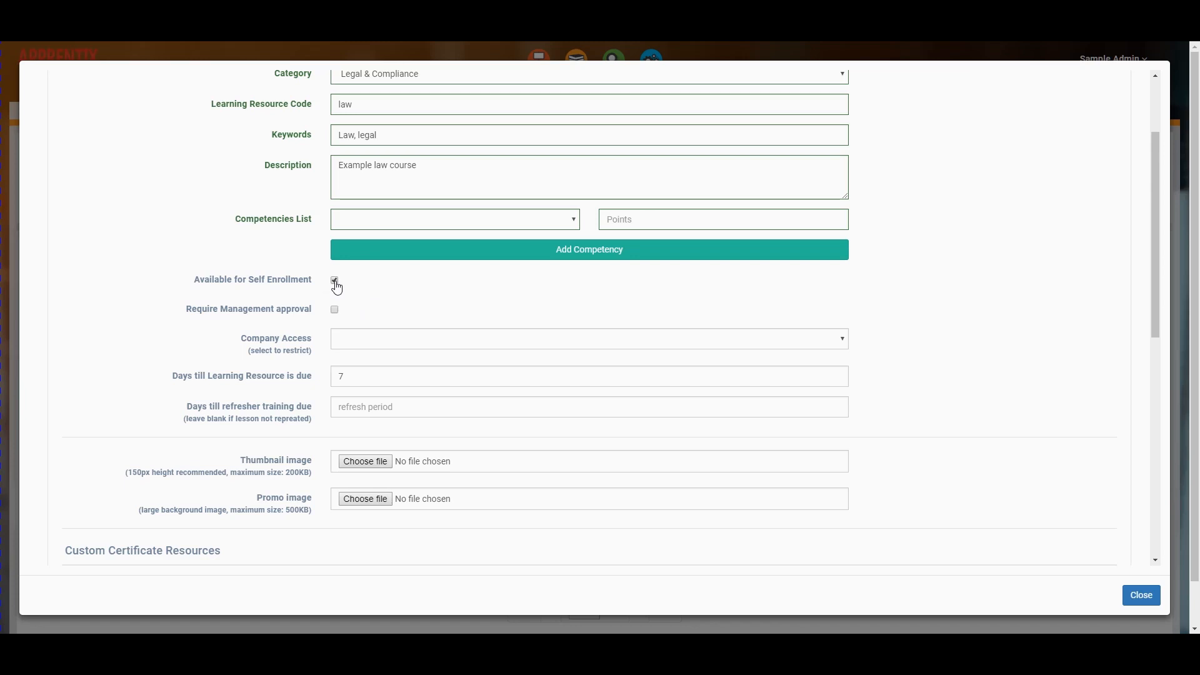
scroll(329, 302, down, 1)
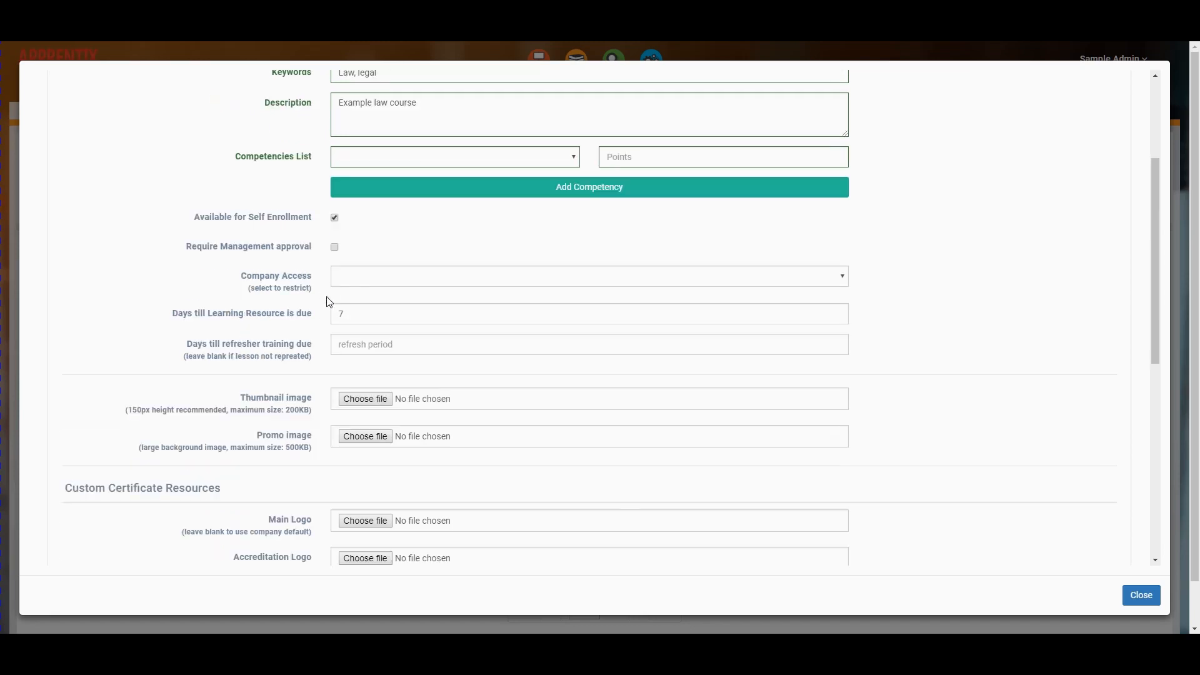
click(335, 248)
click(357, 280)
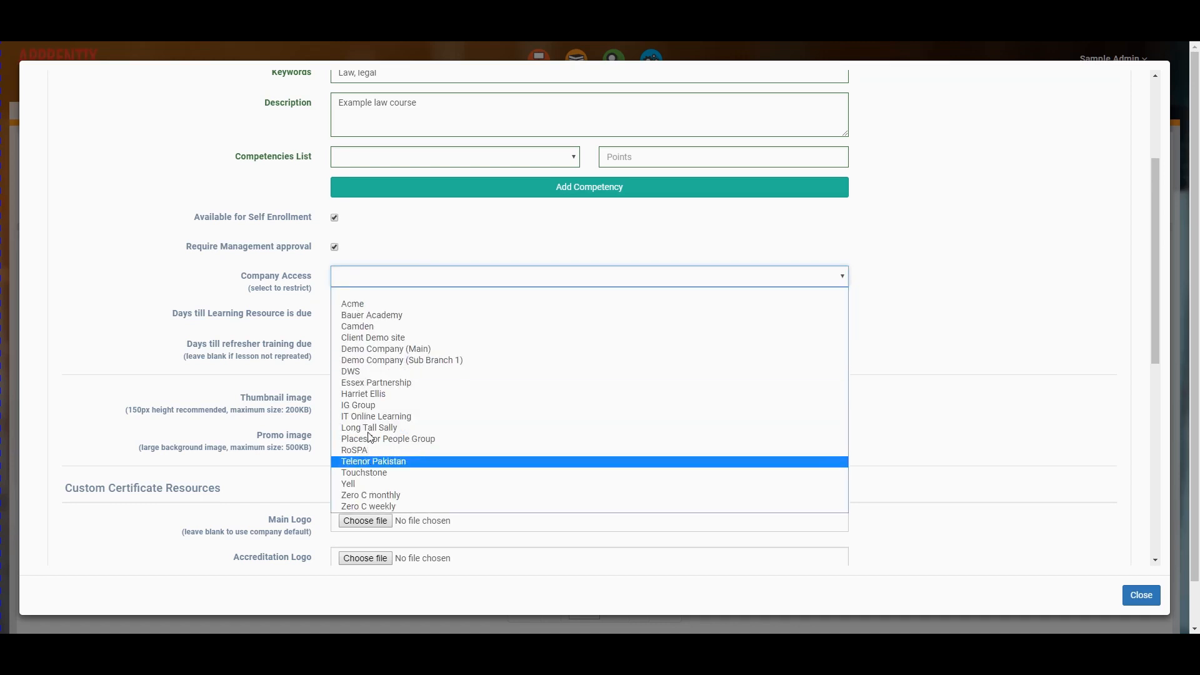
click(394, 257)
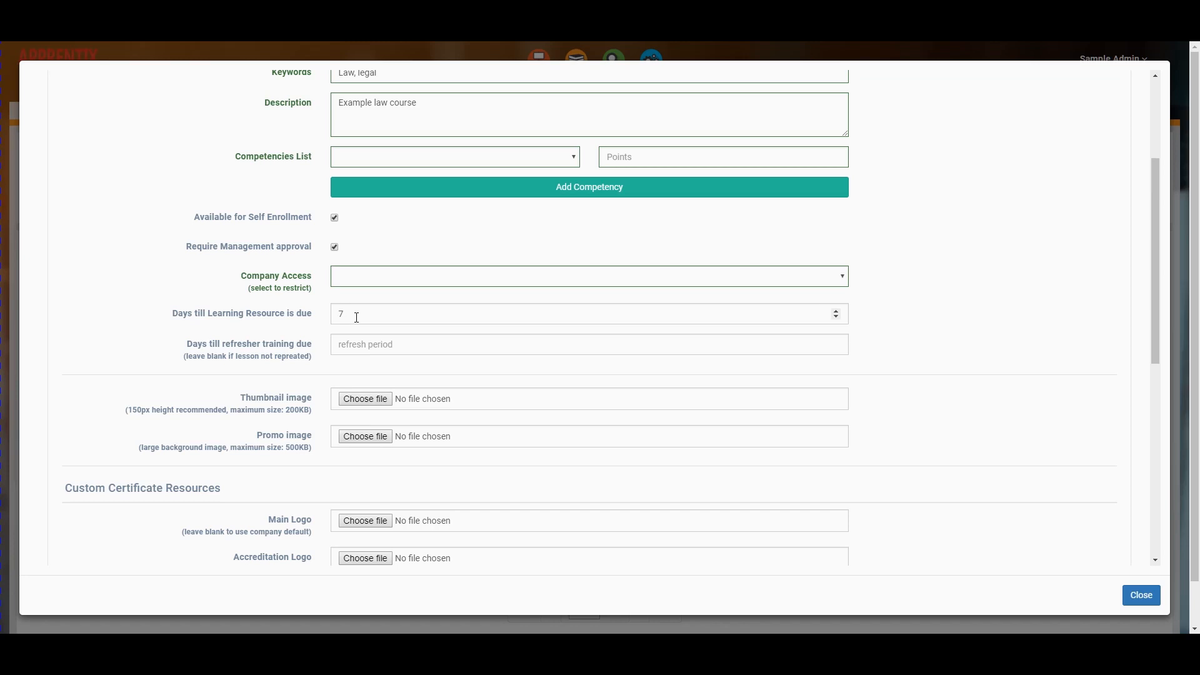
- Set the days till refresher training is due to 365
scroll(357, 318, down, 1)
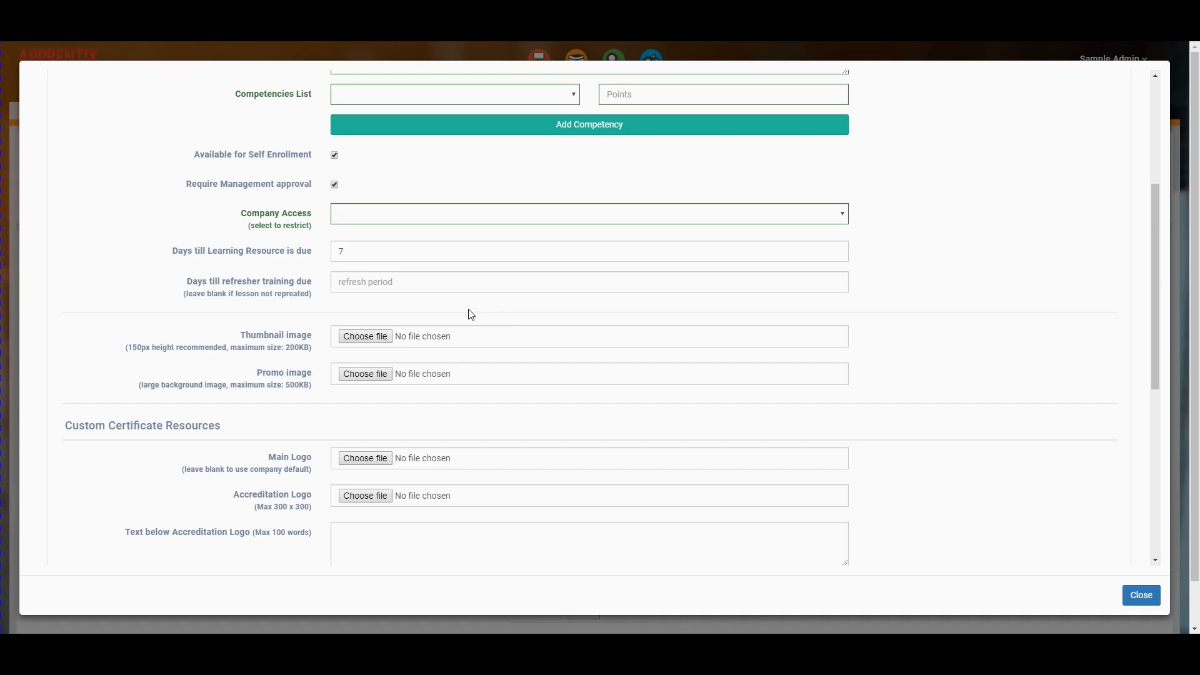
scroll(472, 314, down, 1)
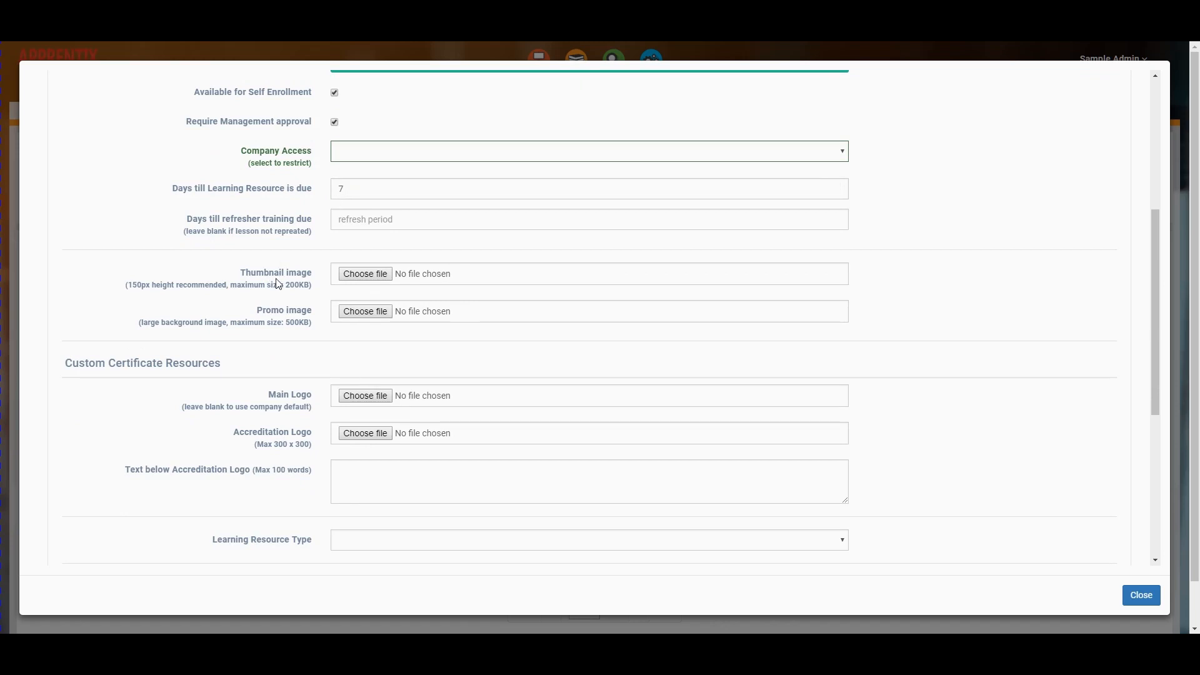
click(343, 219)
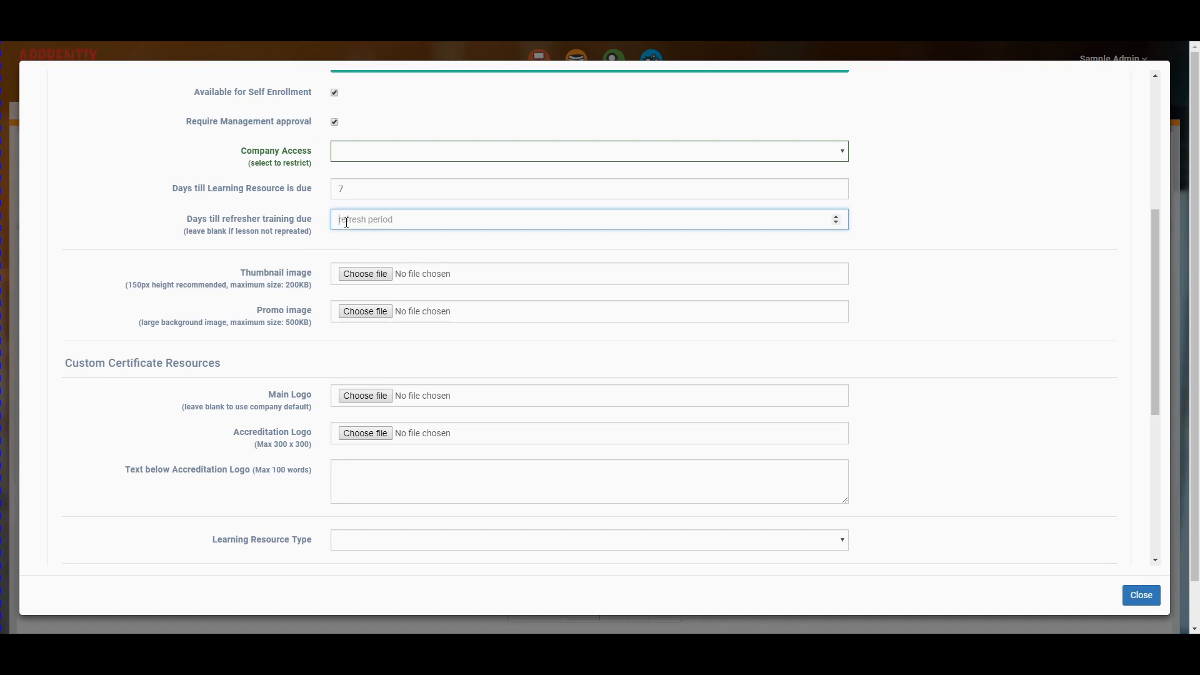
text(365)
- Enter "This is a legal course etc..." as the certificate text below the accreditation logo
scroll(823, 298, down, 1)
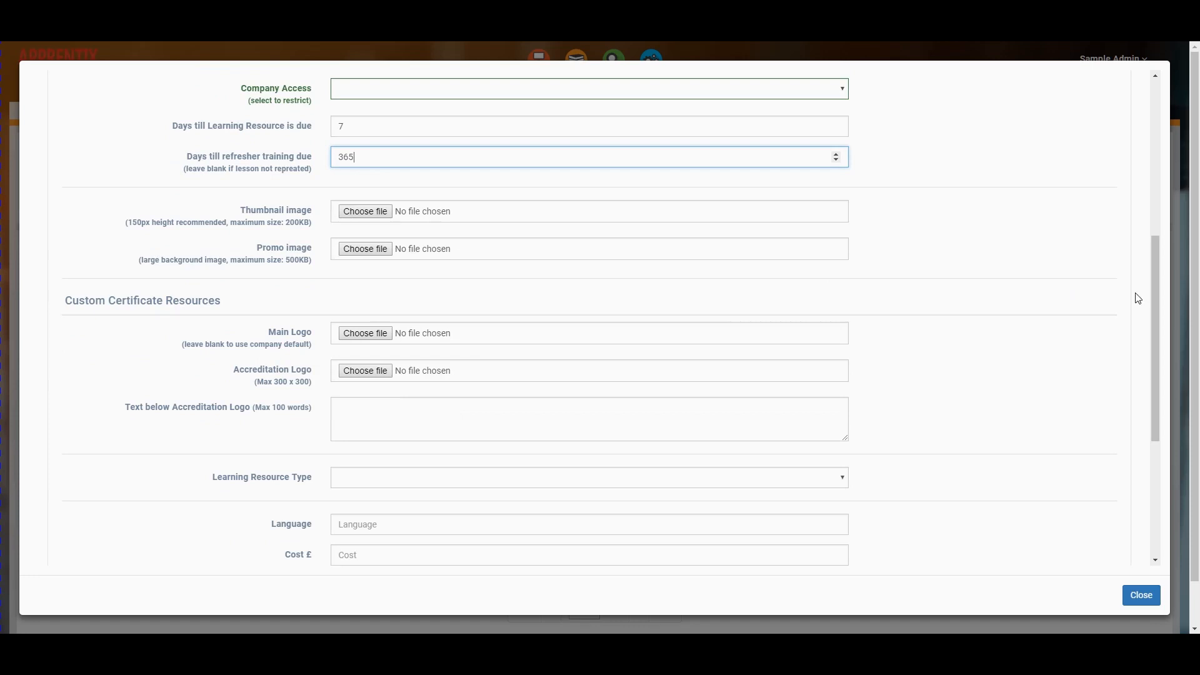
scroll(1157, 287, down, 2)
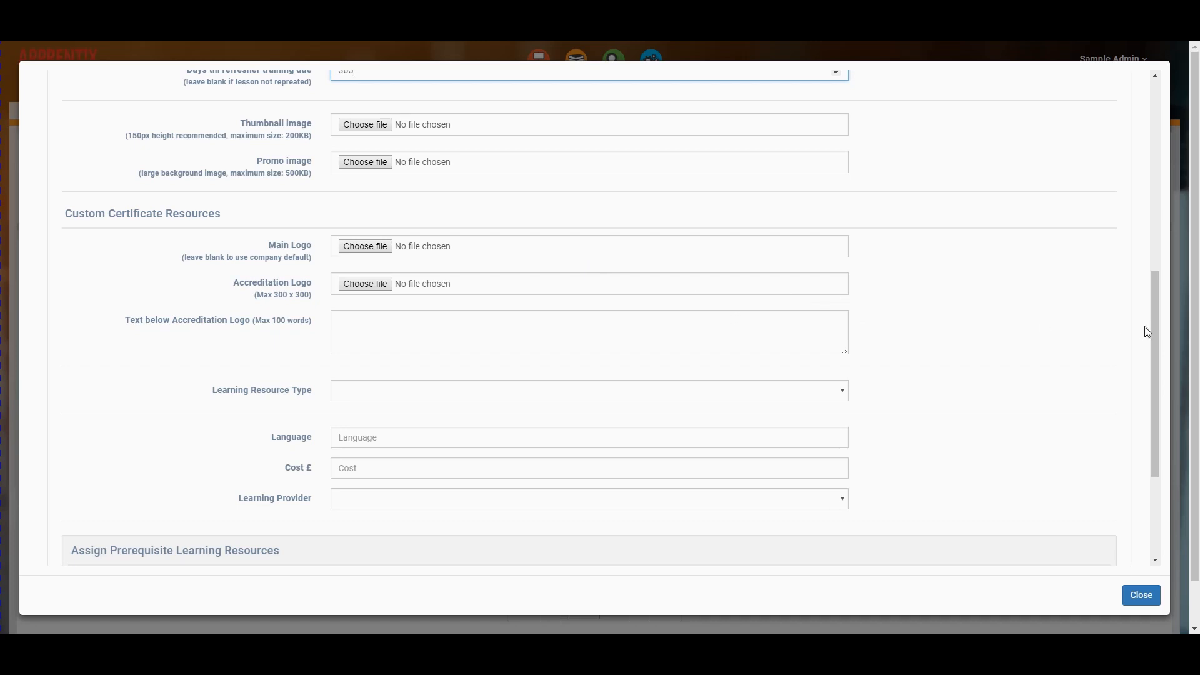
drag(1156, 322, 1155, 353)
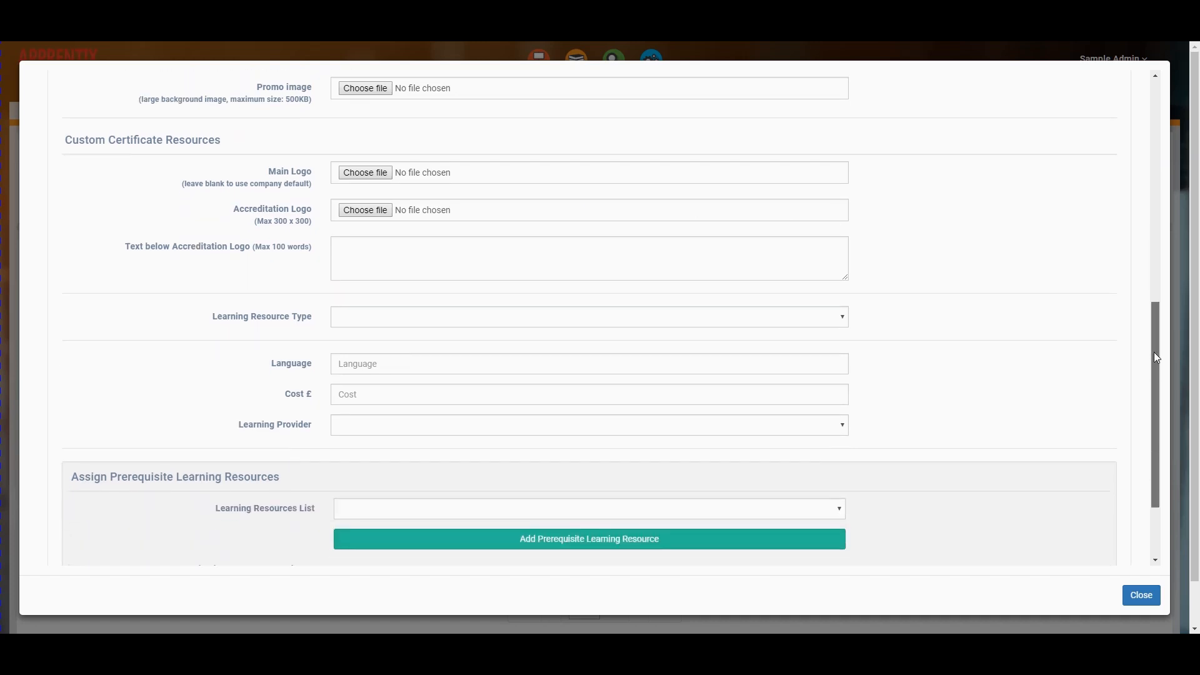
click(394, 257)
text(This is a legal course)
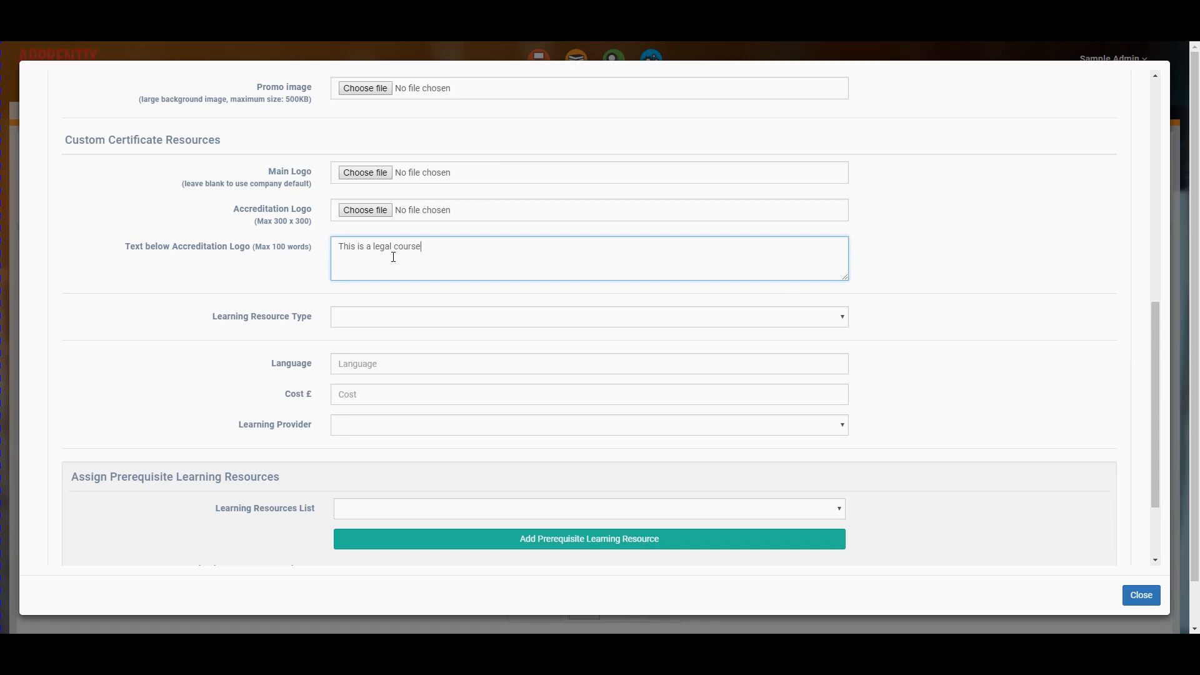
text( etc...)
- Set the learning resource type to e-learning and review its type-specific fields
click(395, 316)
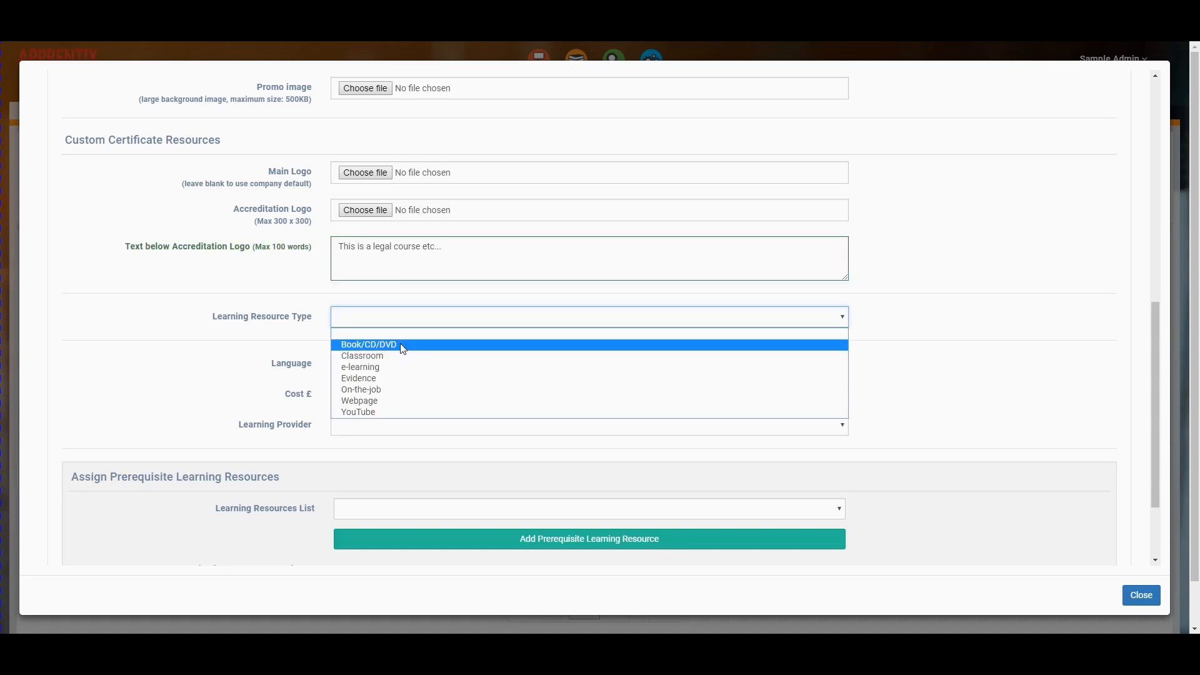
click(386, 368)
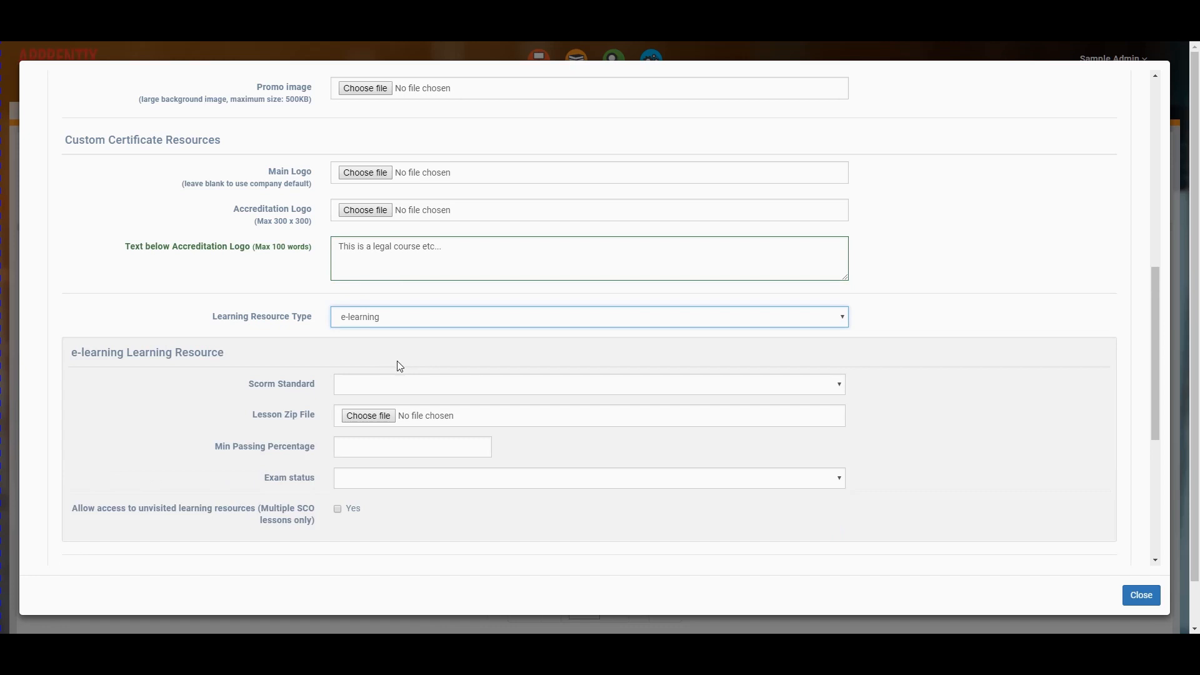
scroll(400, 367, down, 3)
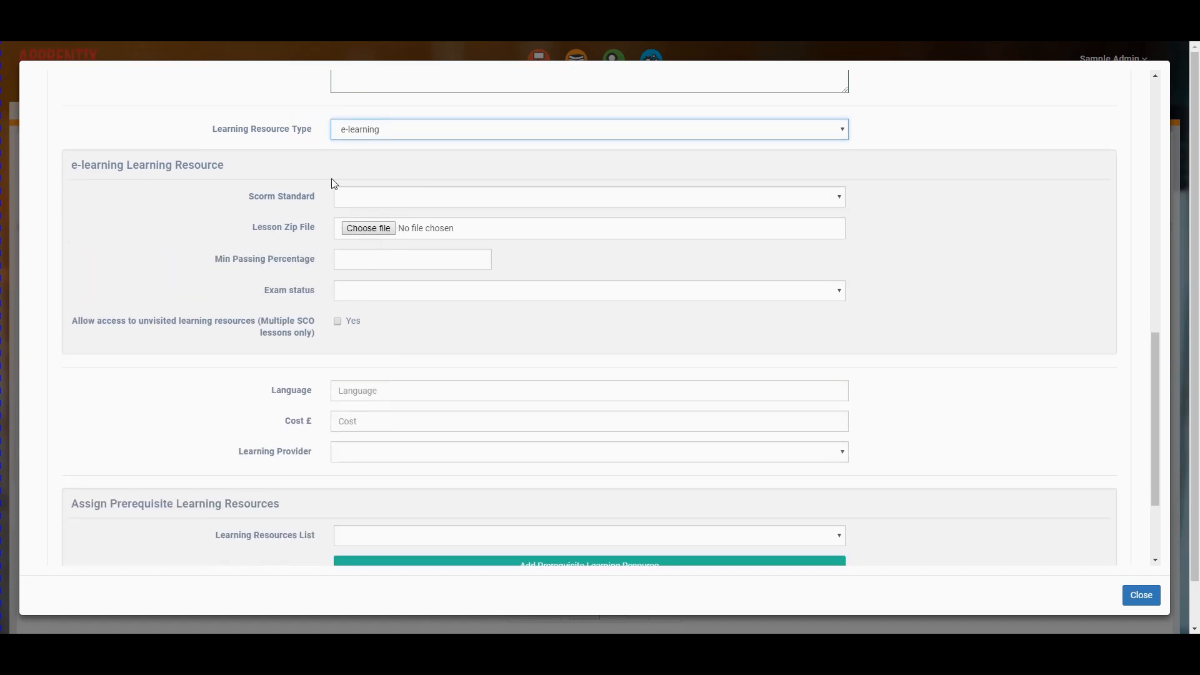
- Set the learning resource type to Classroom and enter London as the session location
click(400, 137)
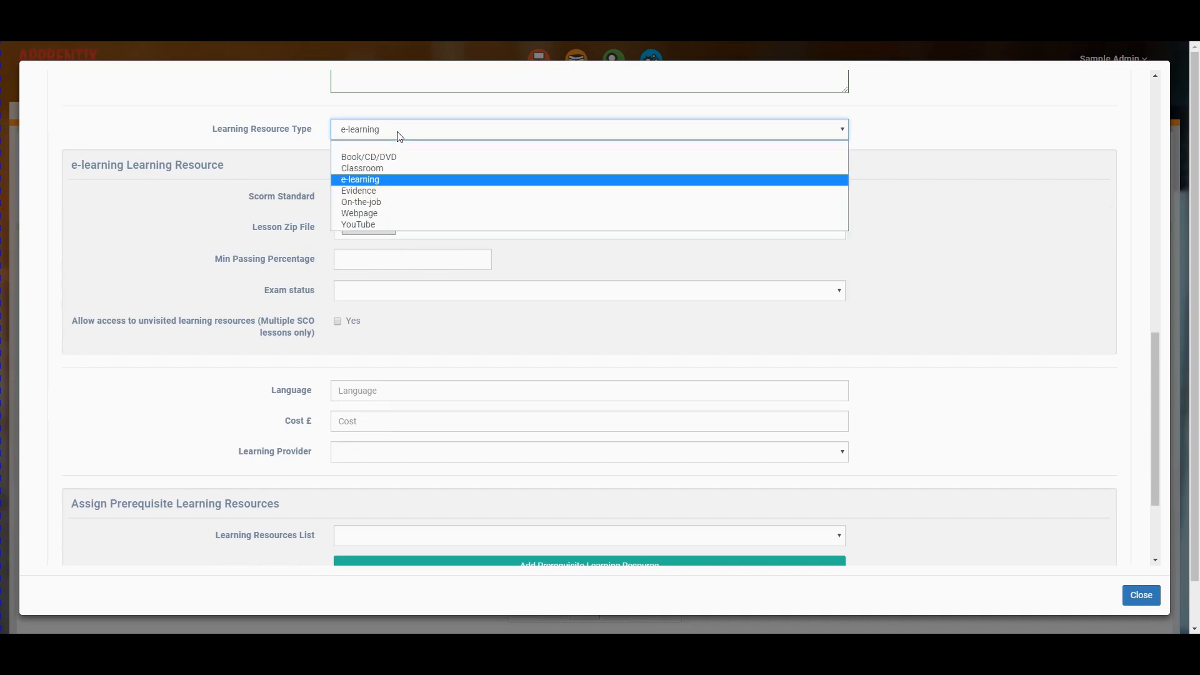
click(392, 170)
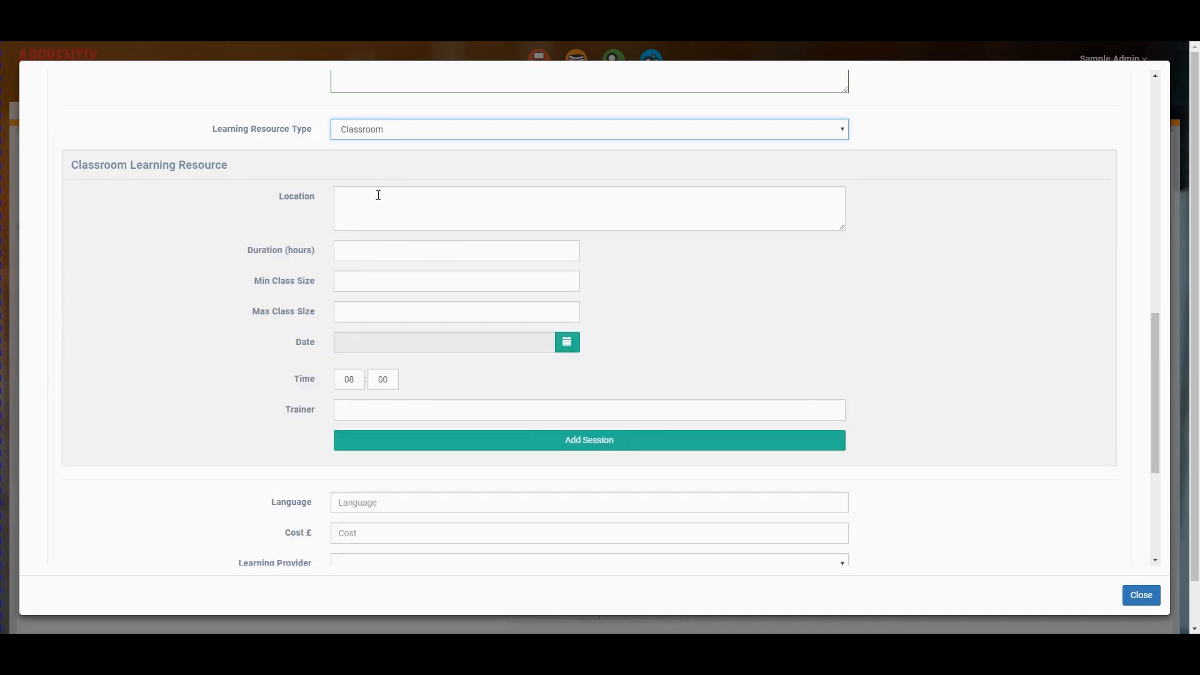
click(354, 203)
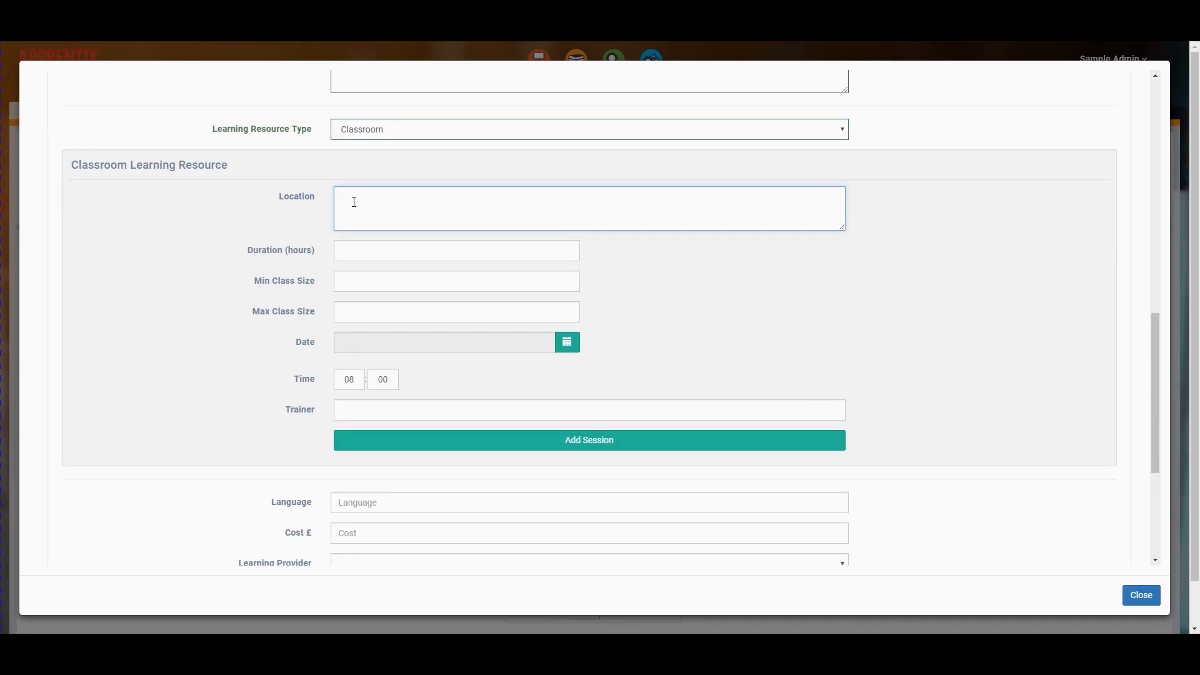
text(London)
- Set the classroom session's duration to 8 hours, with a minimum class size of 20 and a maximum of 30
click(357, 249)
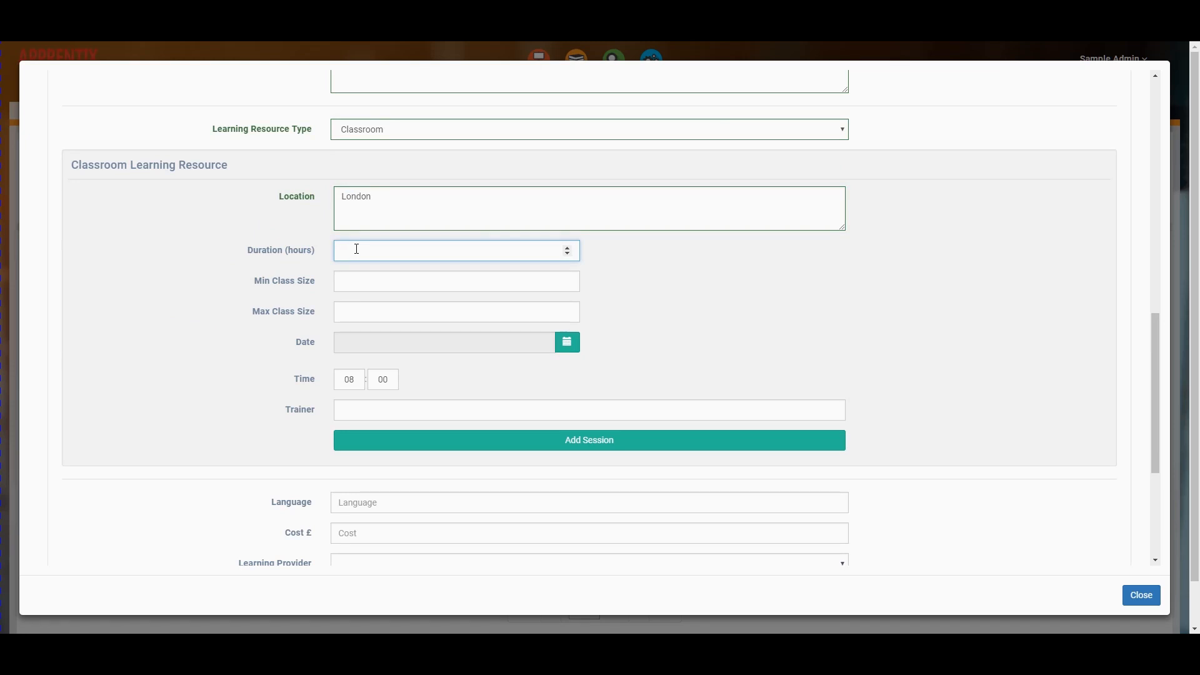
text(8)
click(347, 285)
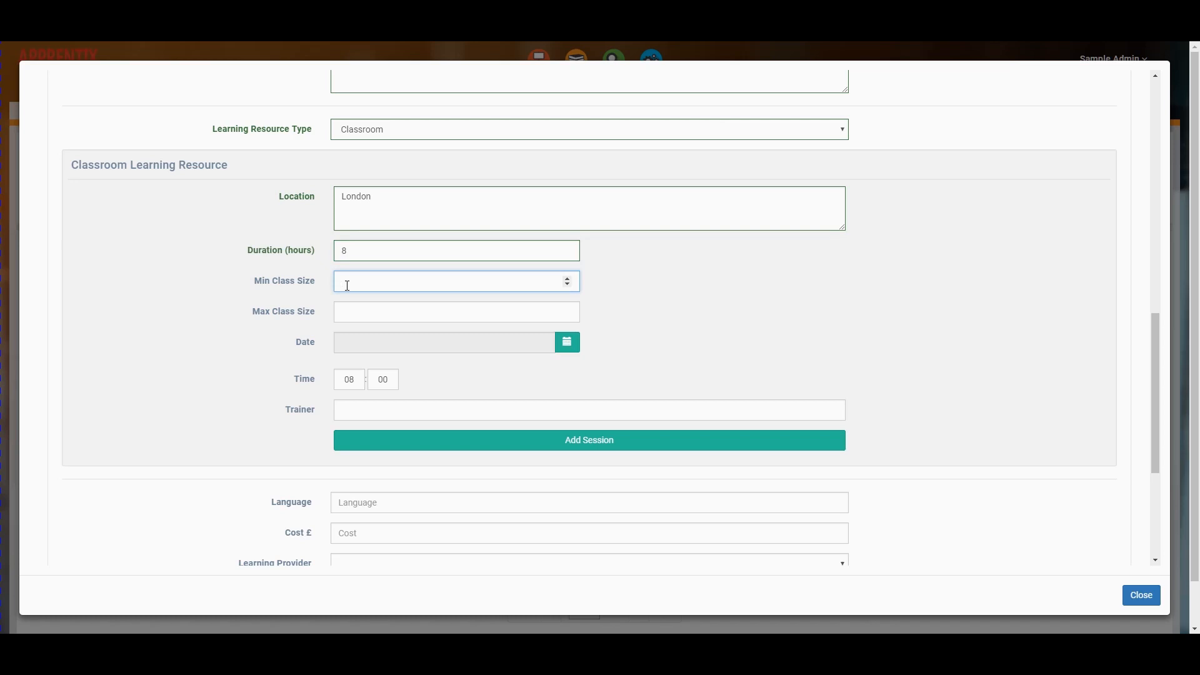
text(20)
click(356, 317)
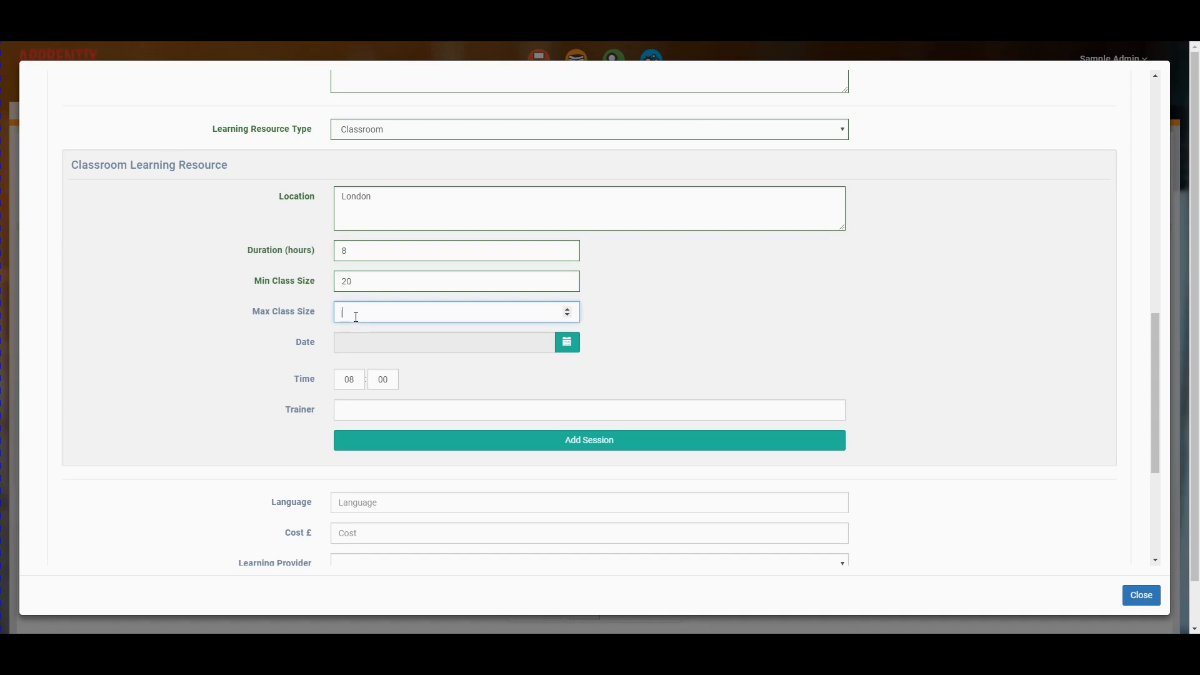
text(30)
- Schedule the classroom session for 25/01/2018 at 09:00
click(568, 354)
click(567, 352)
click(568, 349)
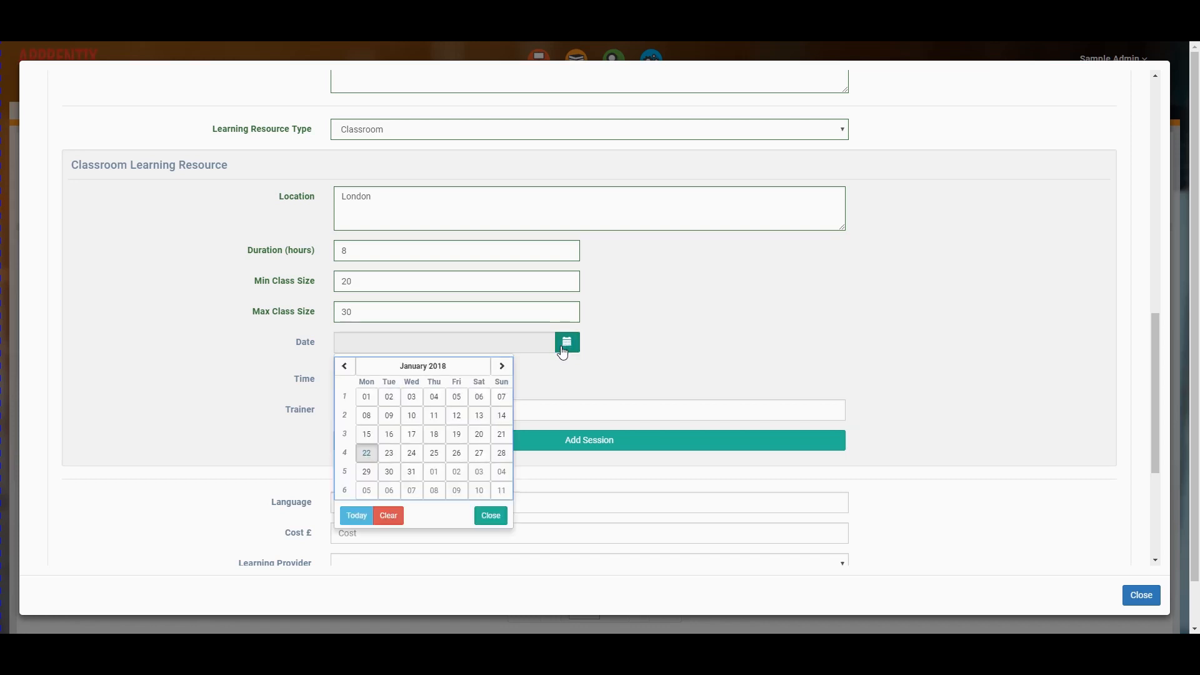
click(434, 454)
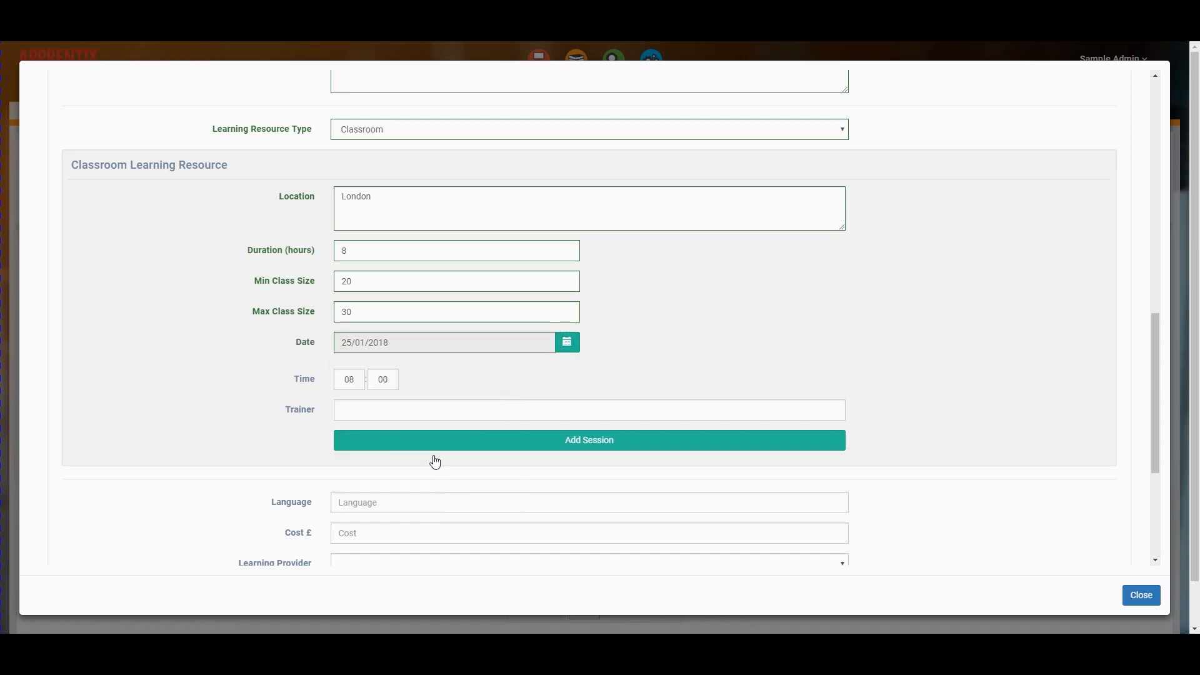
click(350, 380)
text(9)
- Enter the trainer's full name and add the classroom session to the learning resource
click(348, 413)
text(Jo)
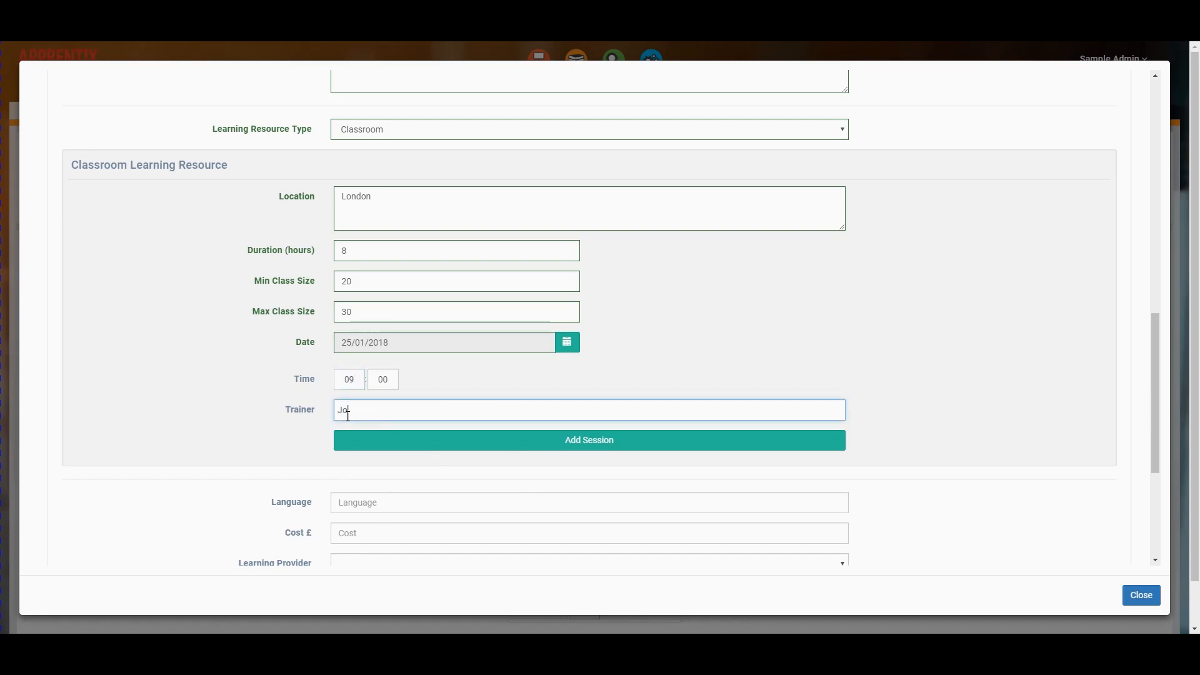
text(hn Smith)
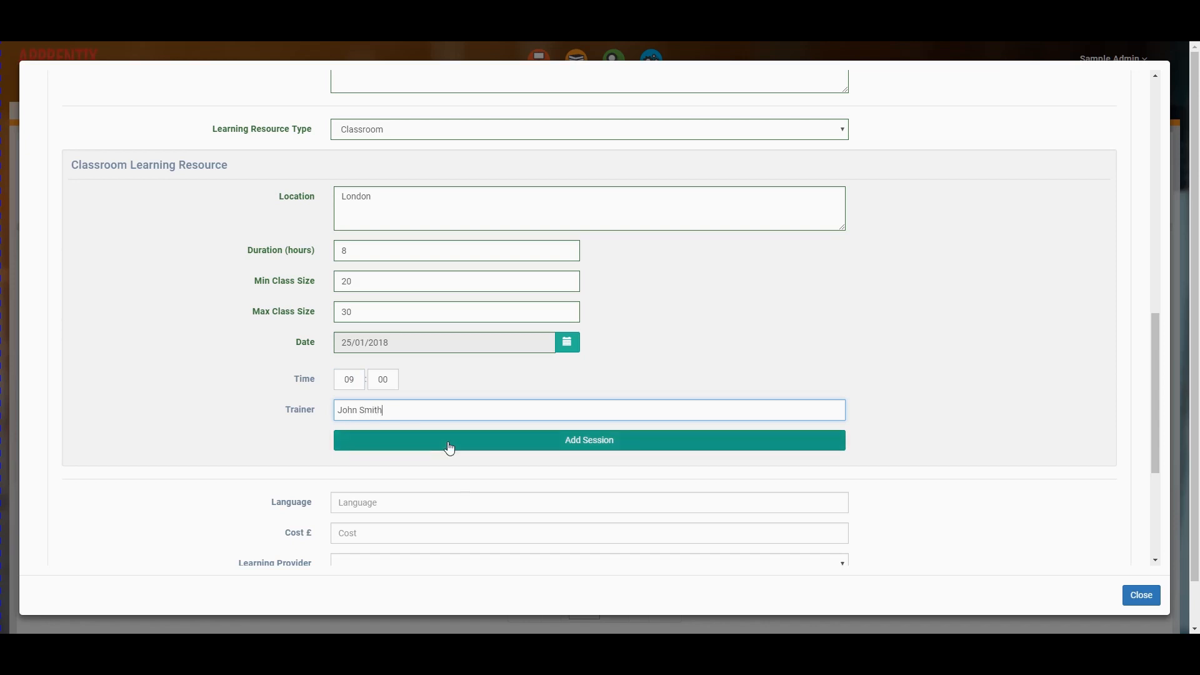
click(515, 442)
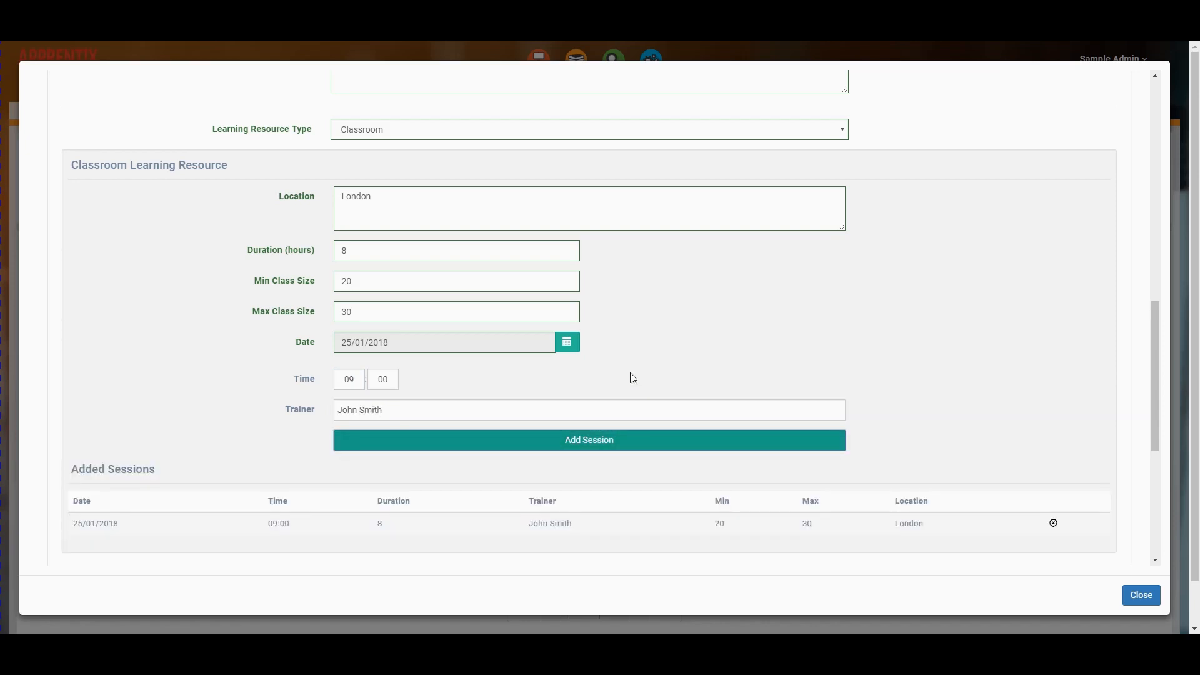
scroll(546, 426, down, 2)
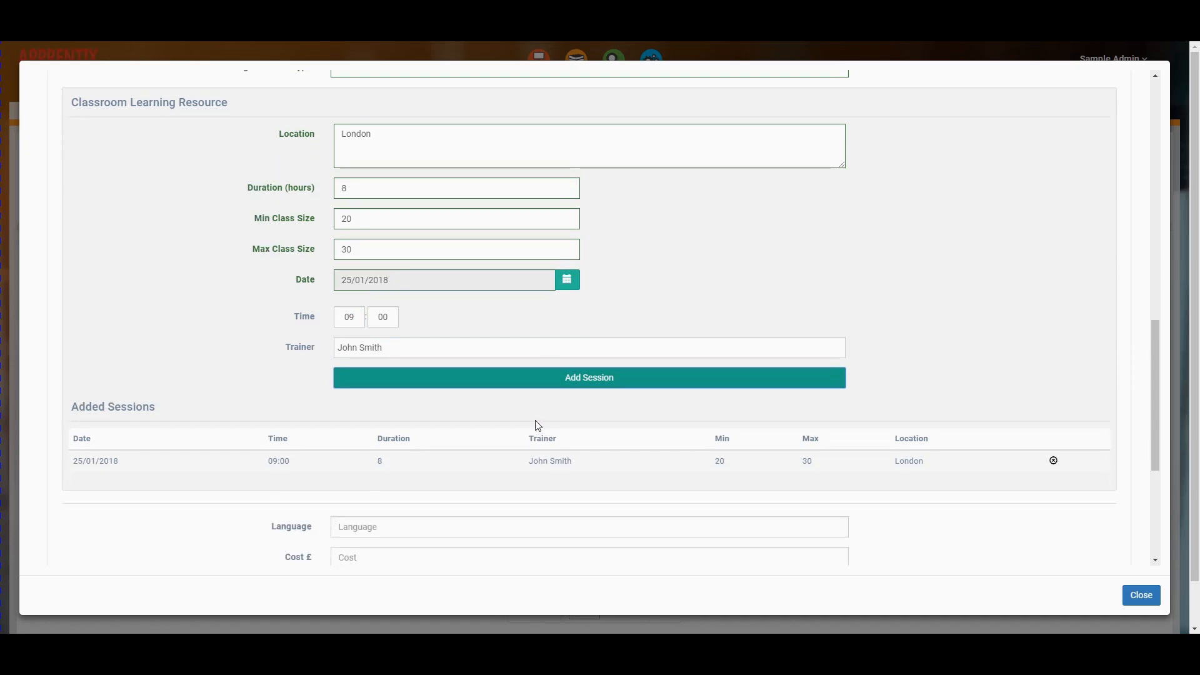
- Set the classroom learning resource's learning provider to Hammett Training
scroll(345, 432, down, 1)
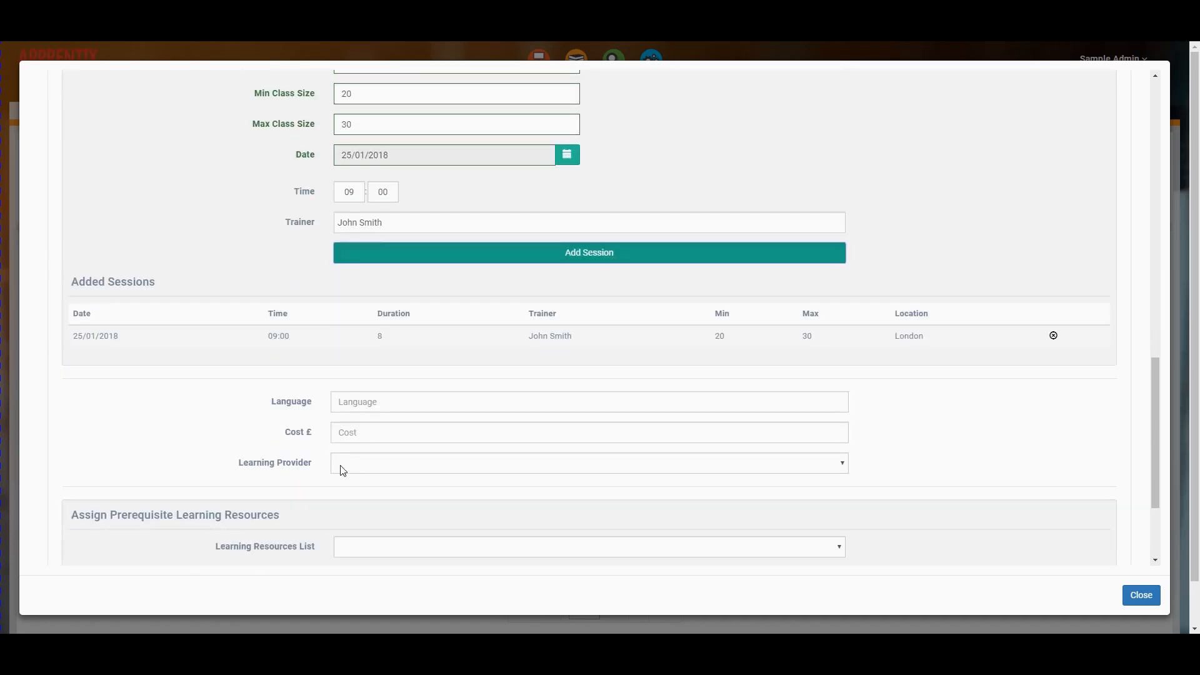
click(523, 462)
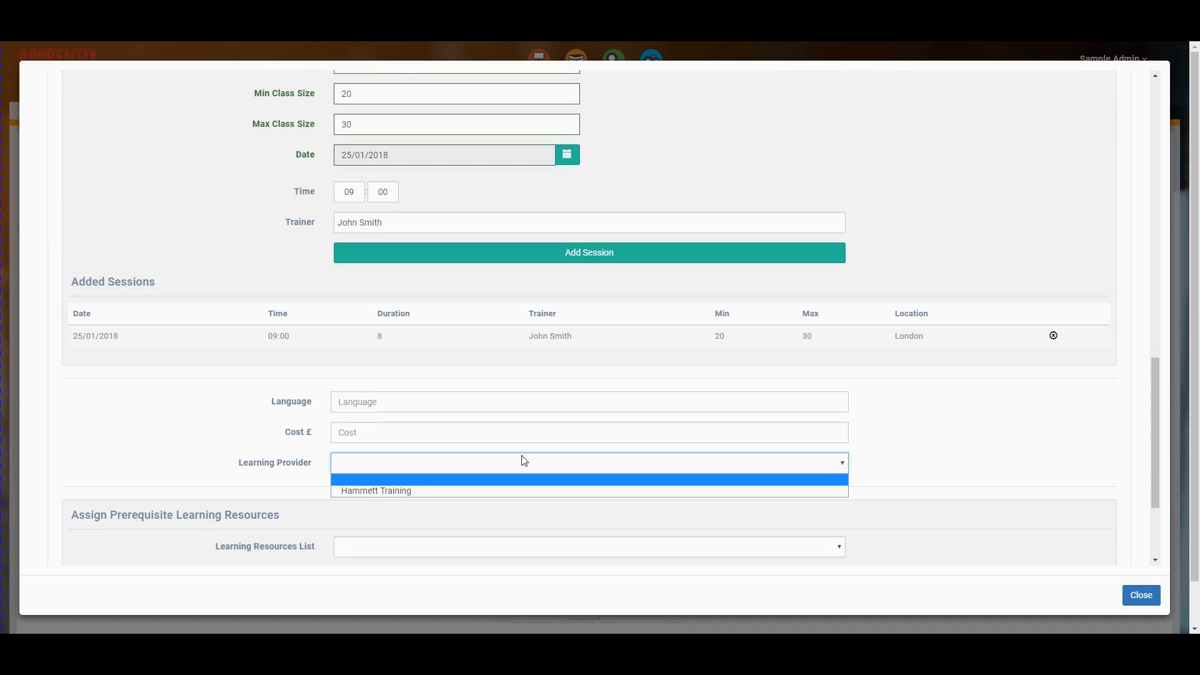
click(392, 490)
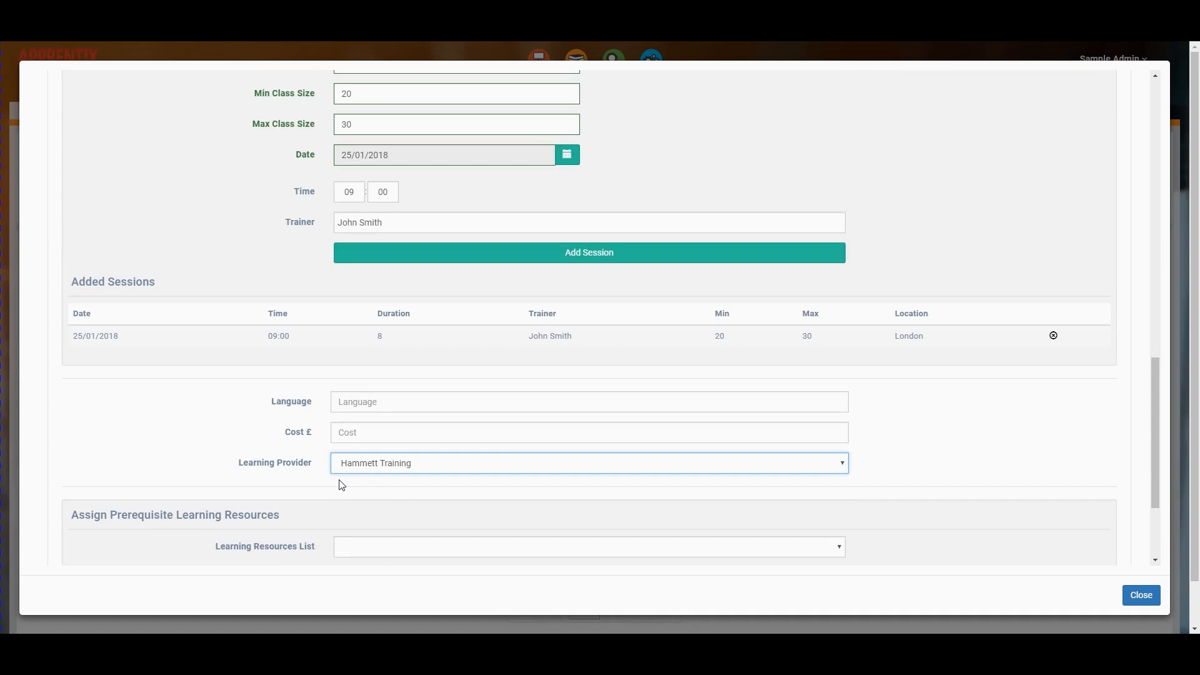
- Make the prerequisite courses mandatory and assign CDM Contractor Management as a prerequisite learning resource
scroll(342, 485, down, 1)
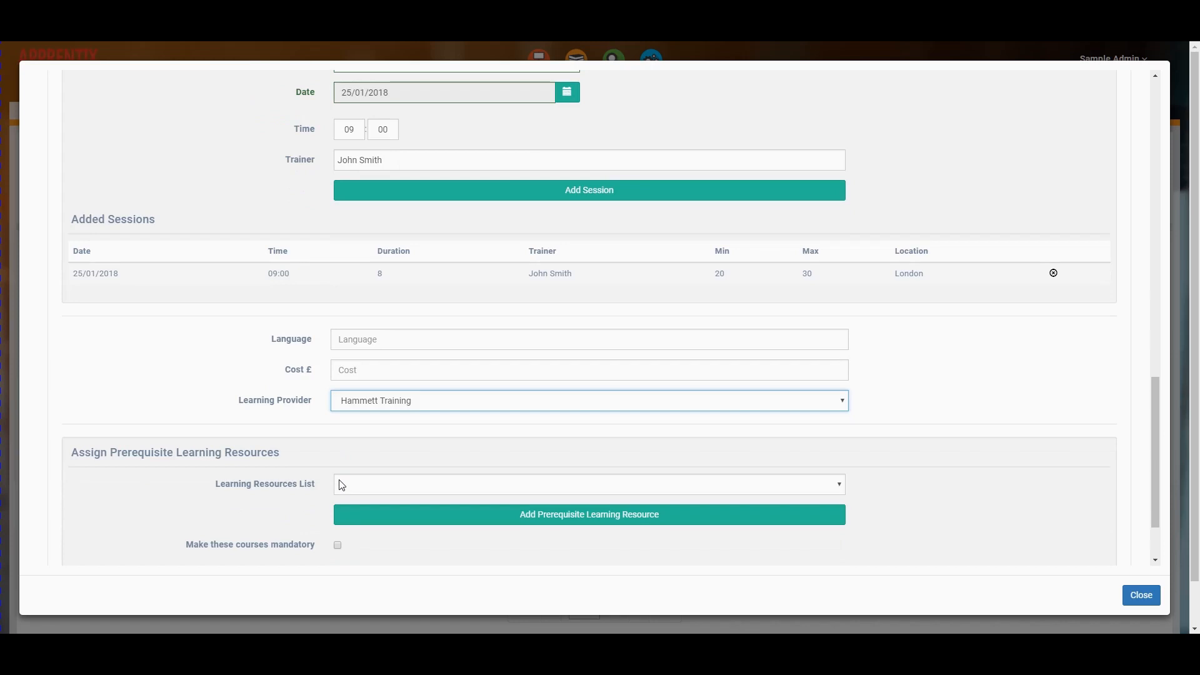
scroll(342, 485, down, 1)
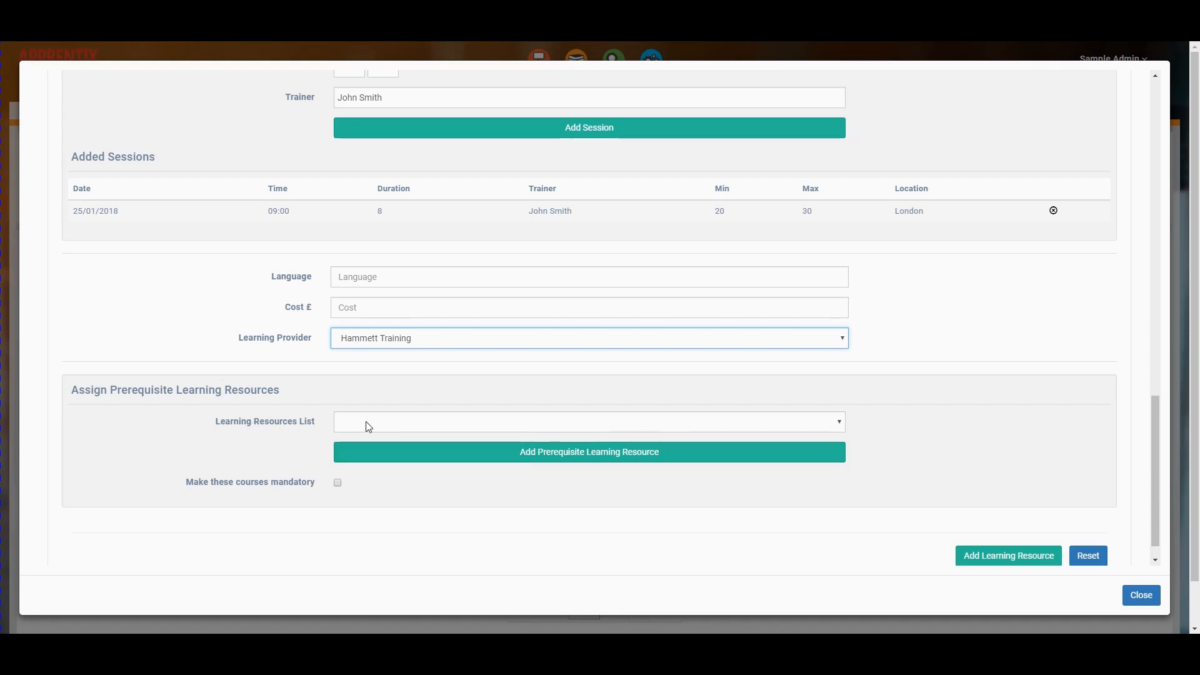
click(338, 484)
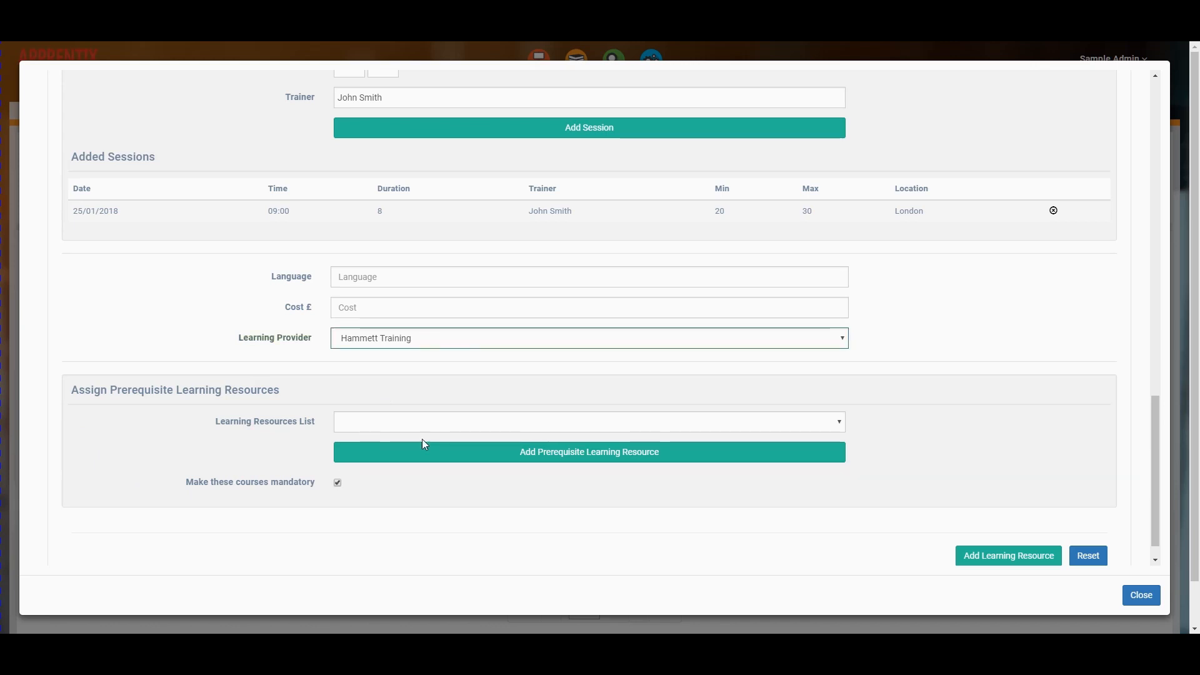
click(377, 430)
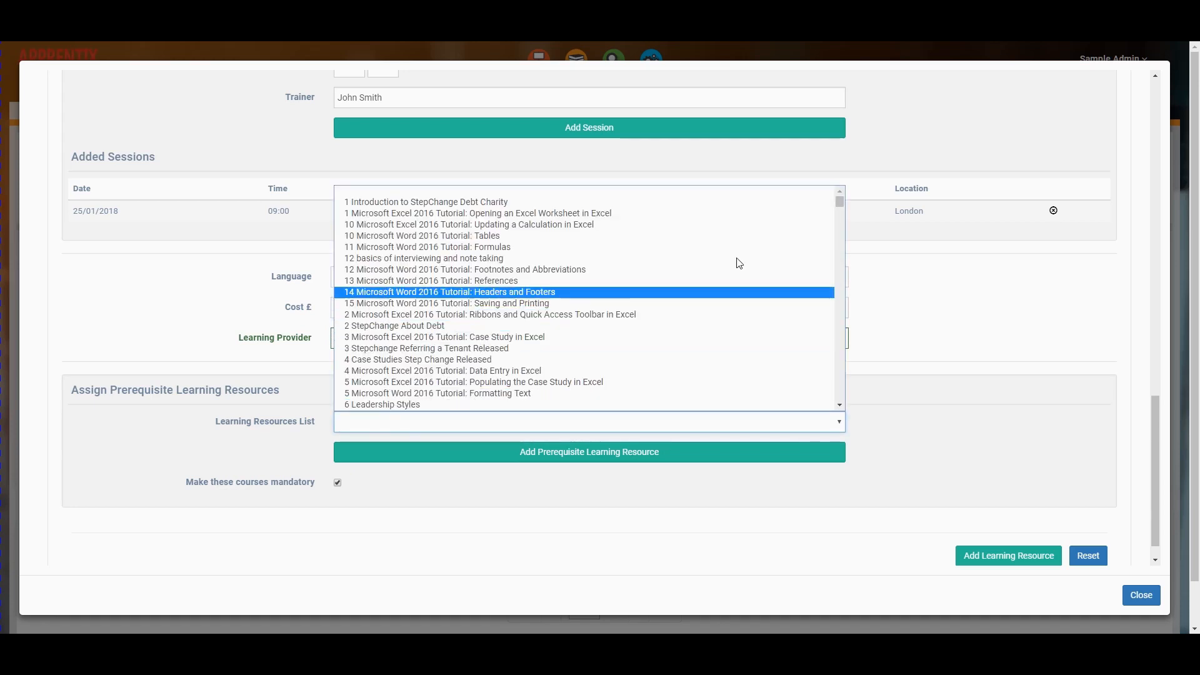
drag(839, 201, 841, 232)
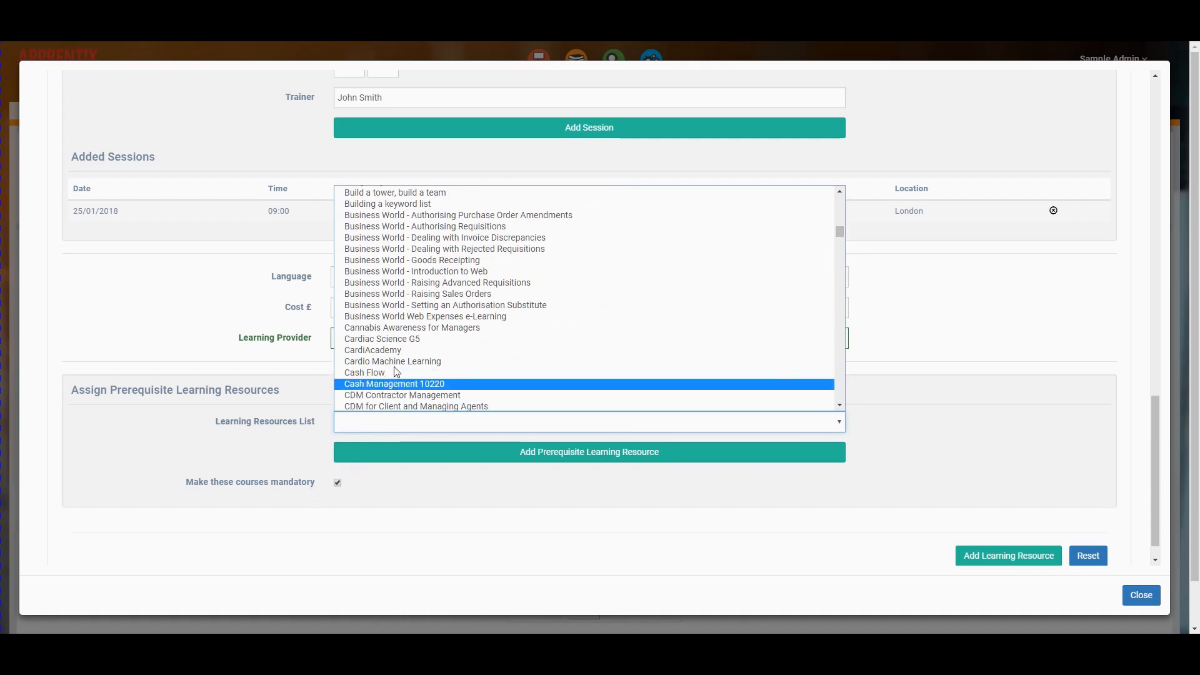
click(395, 395)
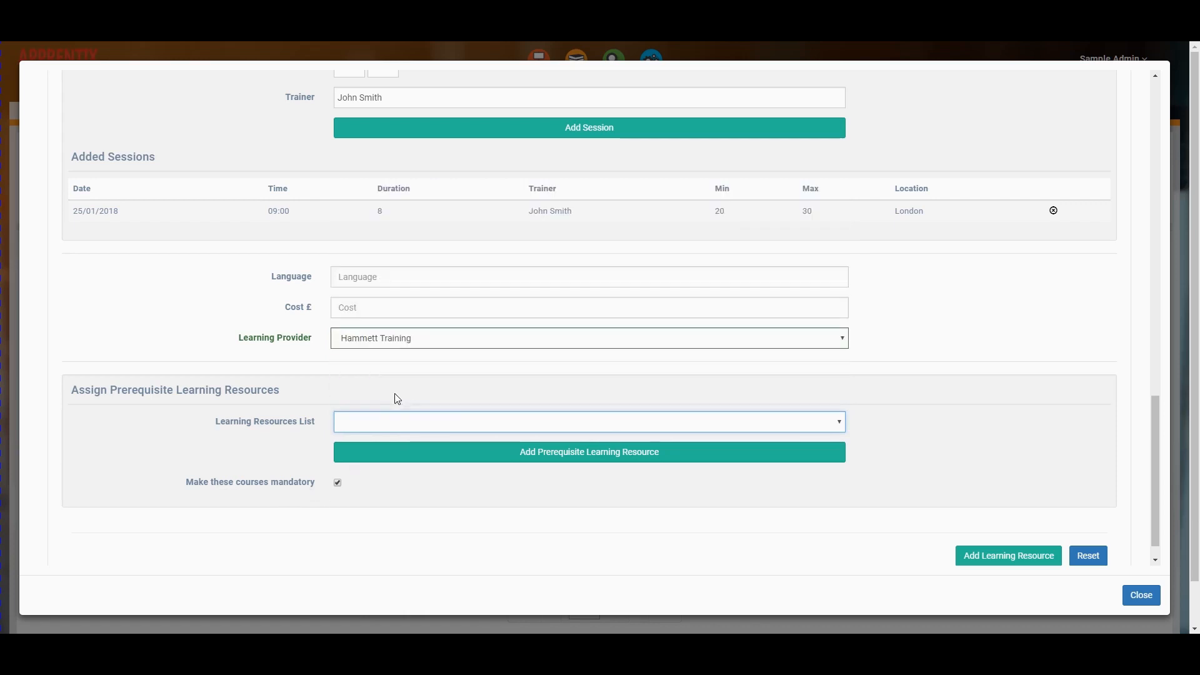
click(526, 452)
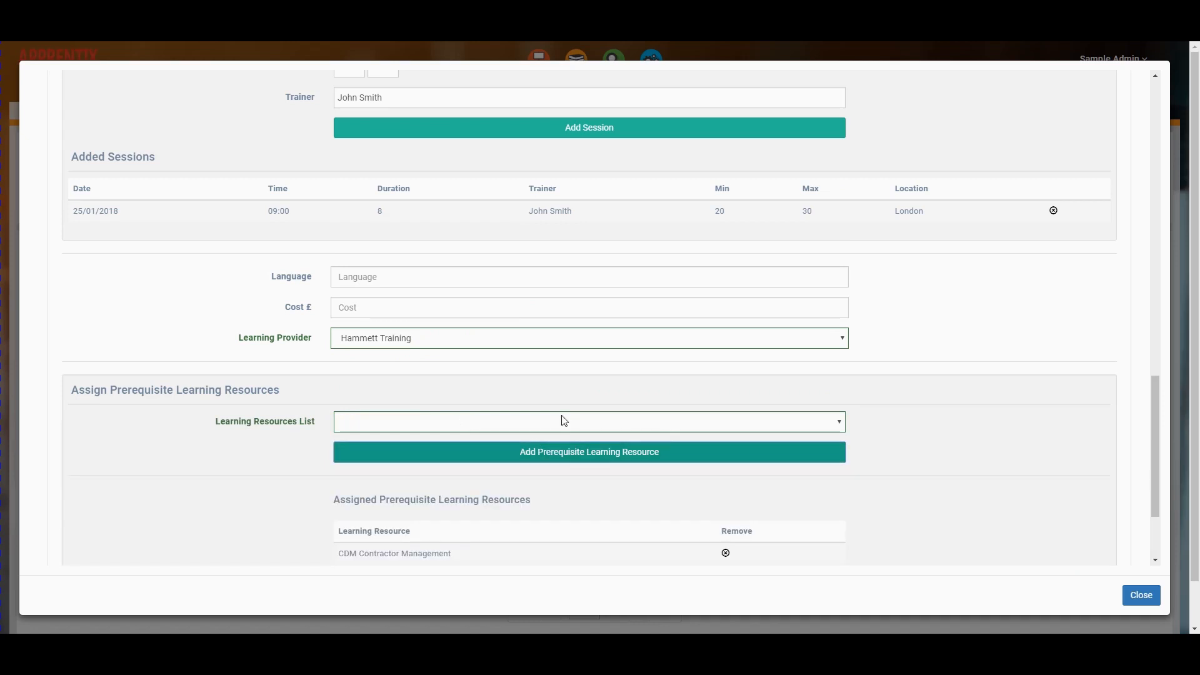
- Assign Assistive Technology as a second prerequisite and add the completed learning resource to the library
click(586, 425)
scroll(501, 373, down, 3)
scroll(502, 376, down, 10)
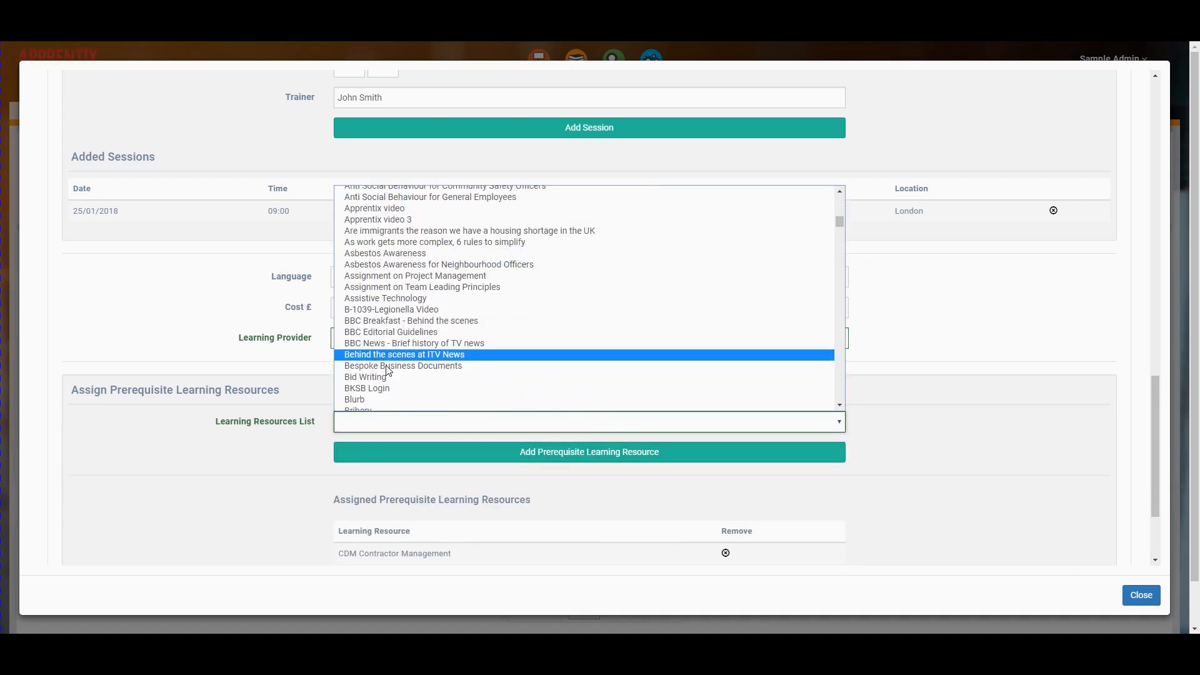
click(412, 304)
click(549, 452)
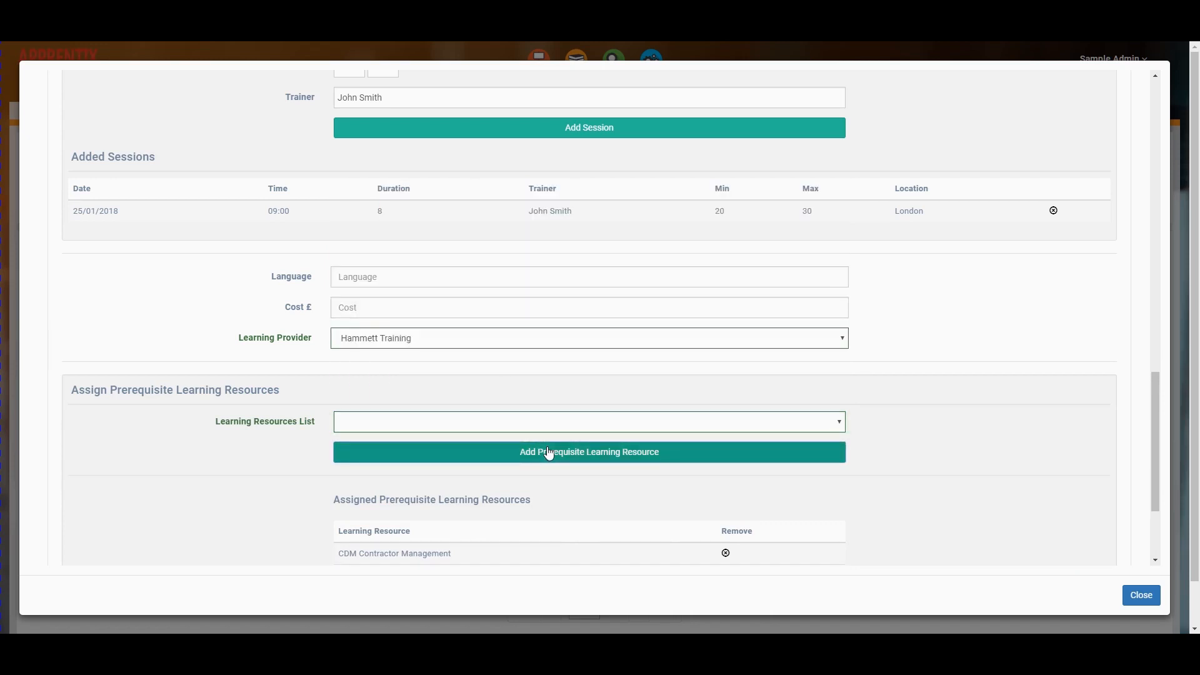
scroll(548, 452, down, 3)
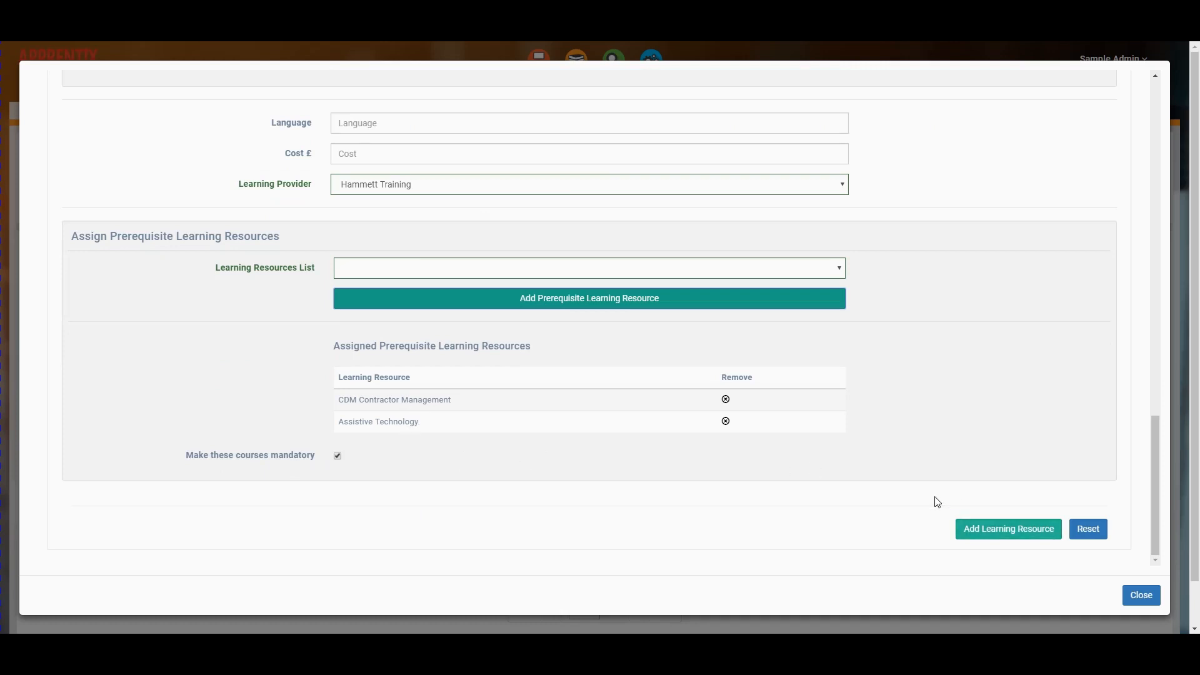
click(994, 533)
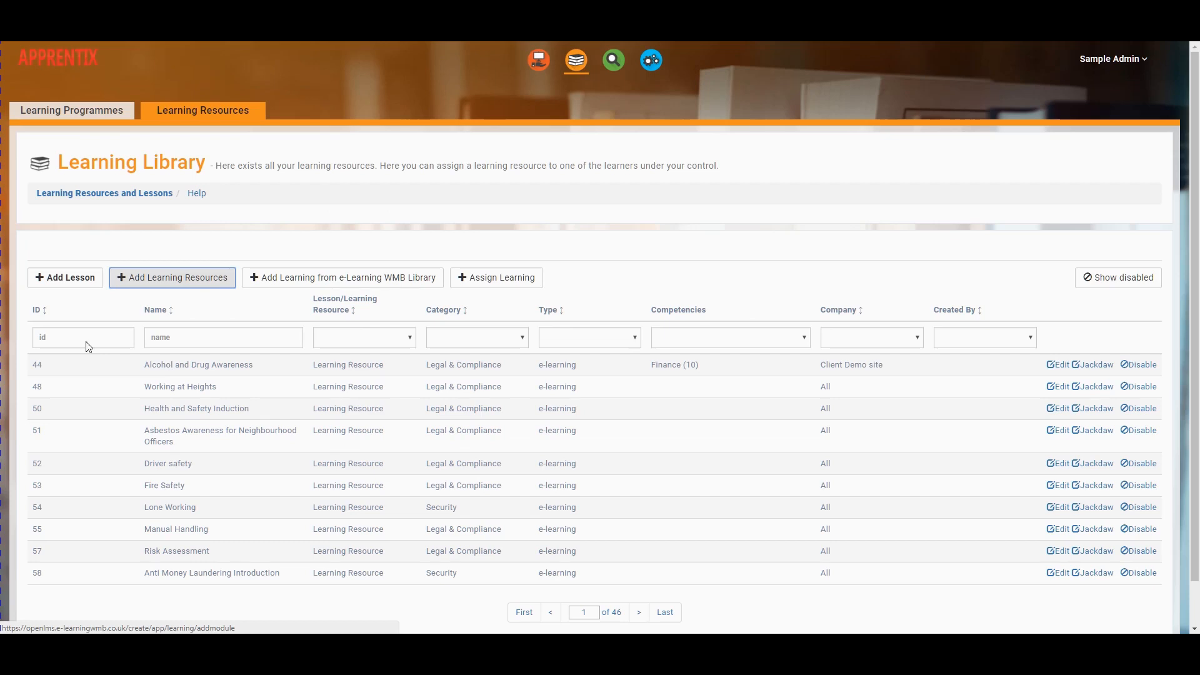
- Start a new lesson named "Example Lesson" in the Business Skills category
click(68, 284)
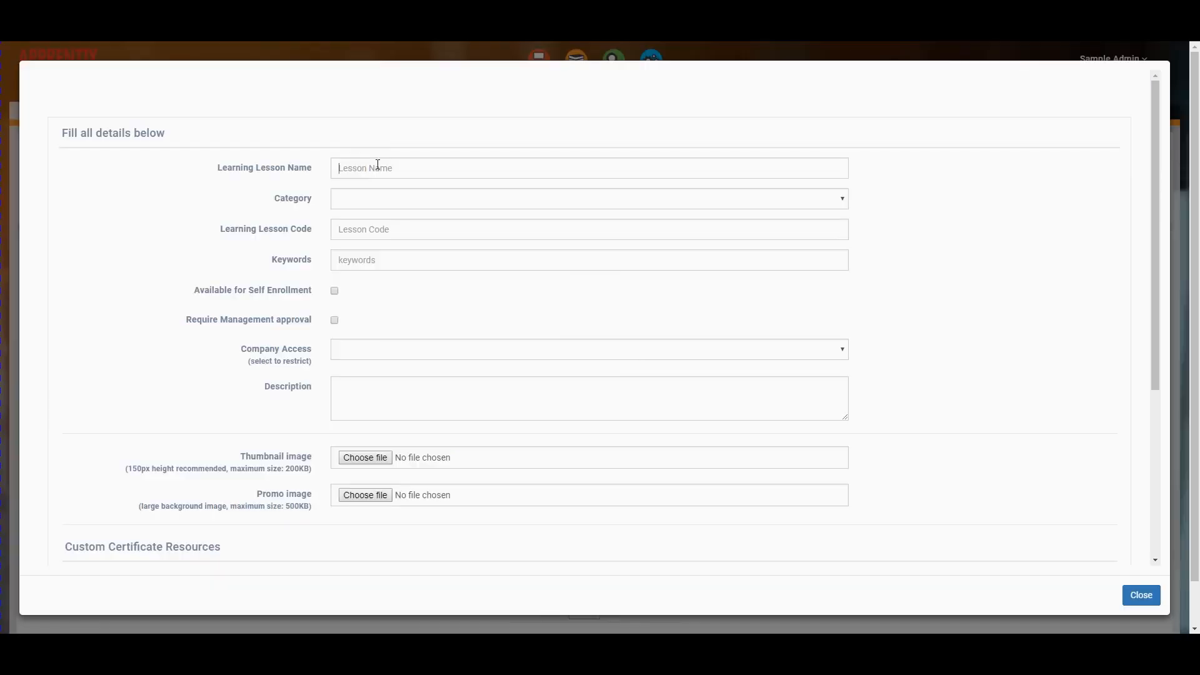
text(Exap)
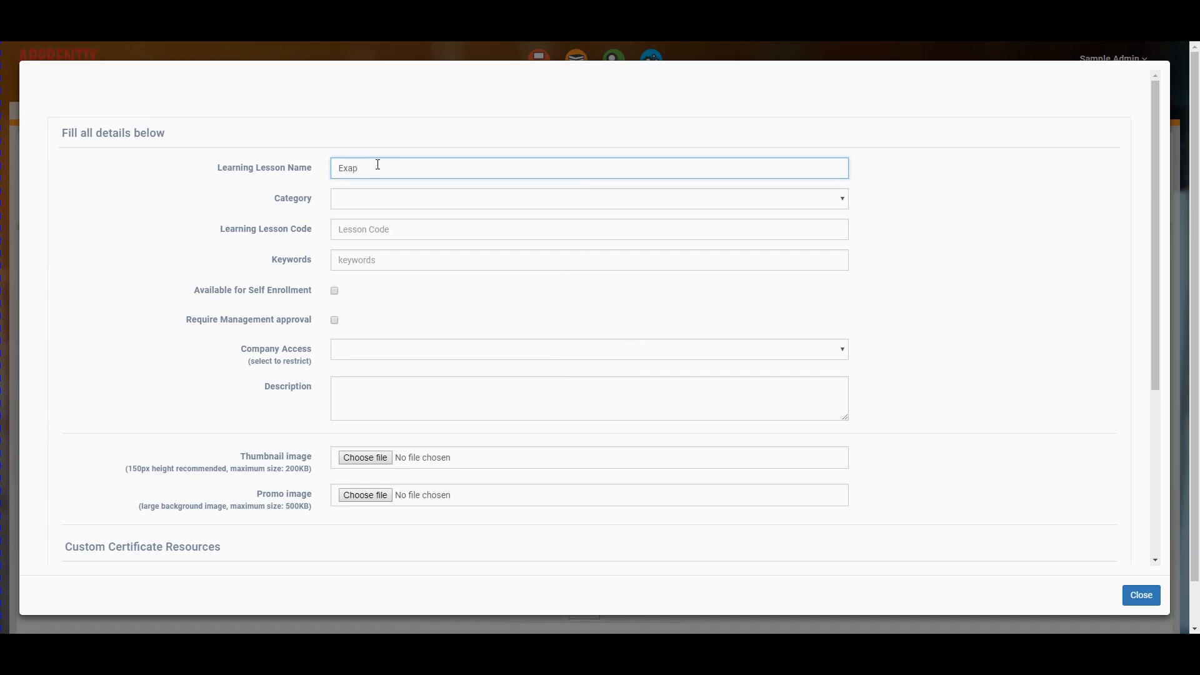
key(BackSpace)
text(mple Lesson)
click(407, 201)
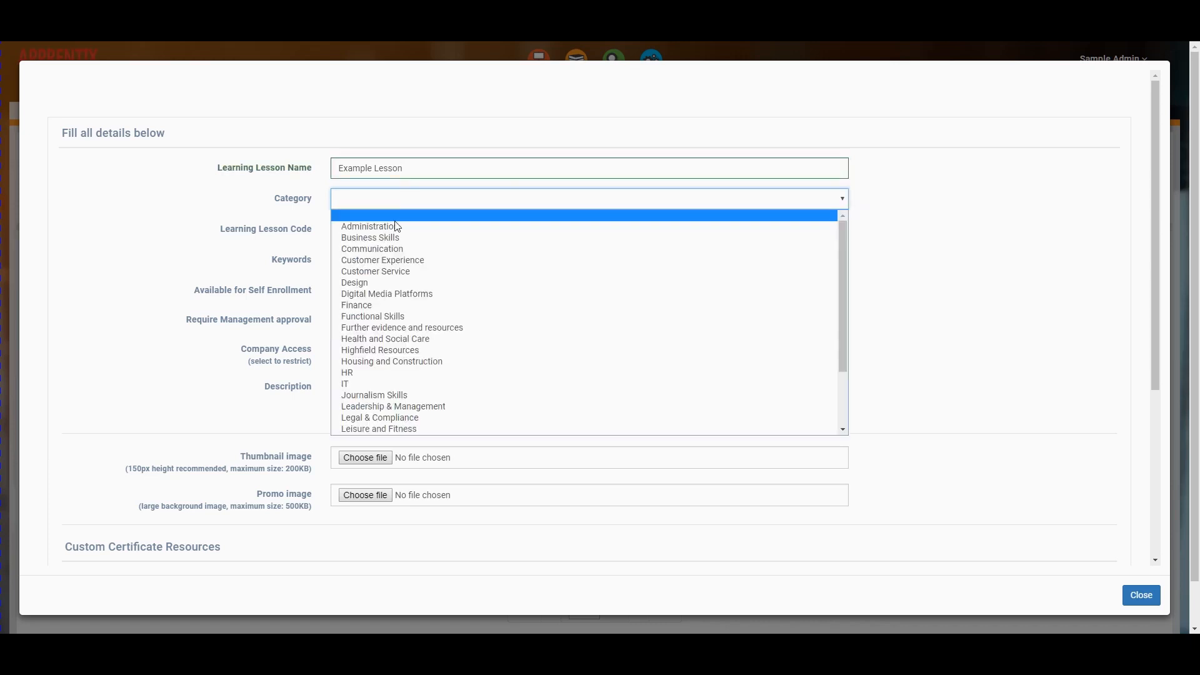
click(391, 238)
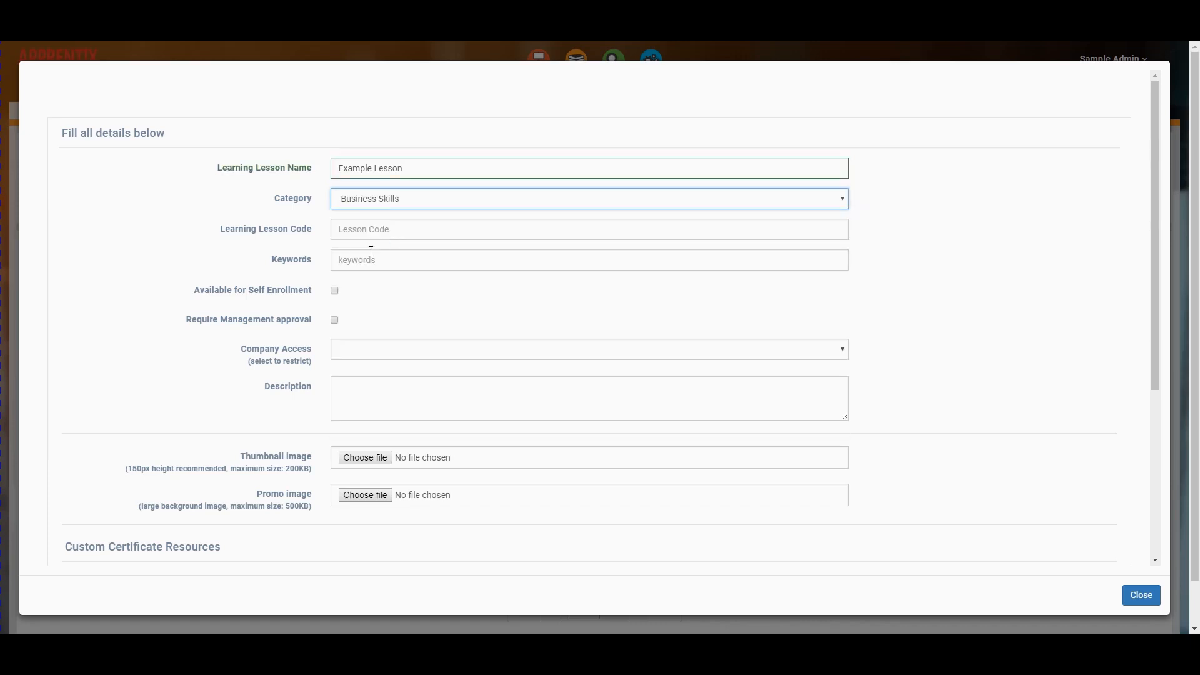
- Enter "Lesson Example 1" as the learning lesson code
click(363, 232)
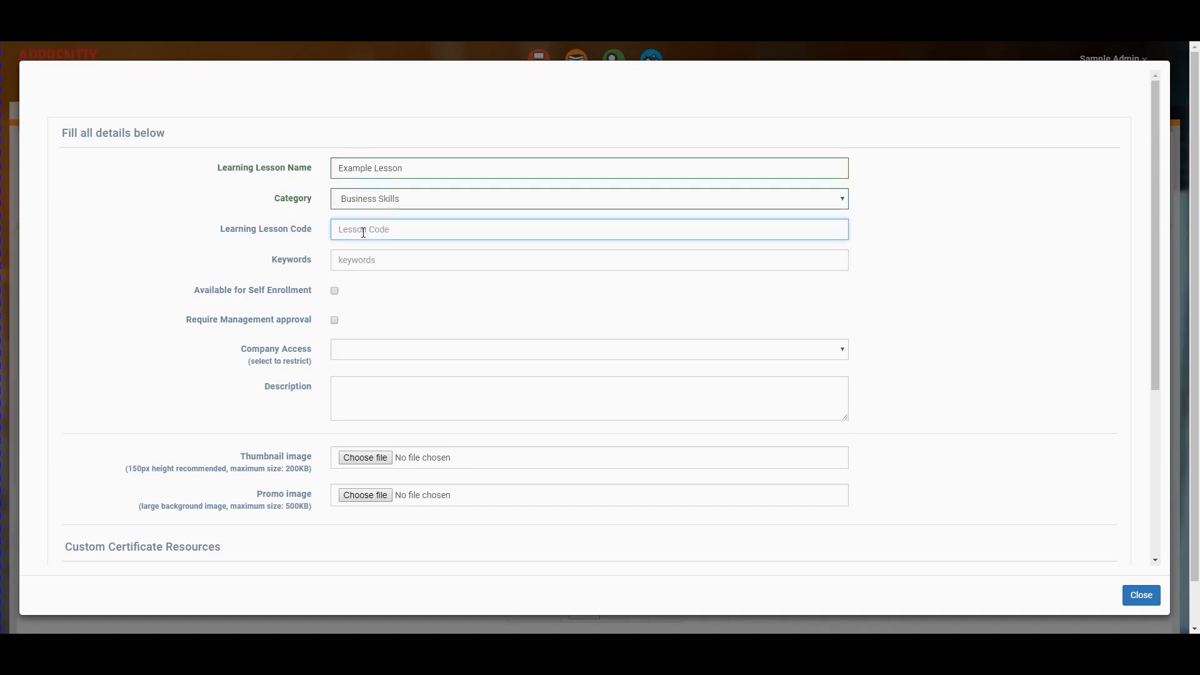
text(Less)
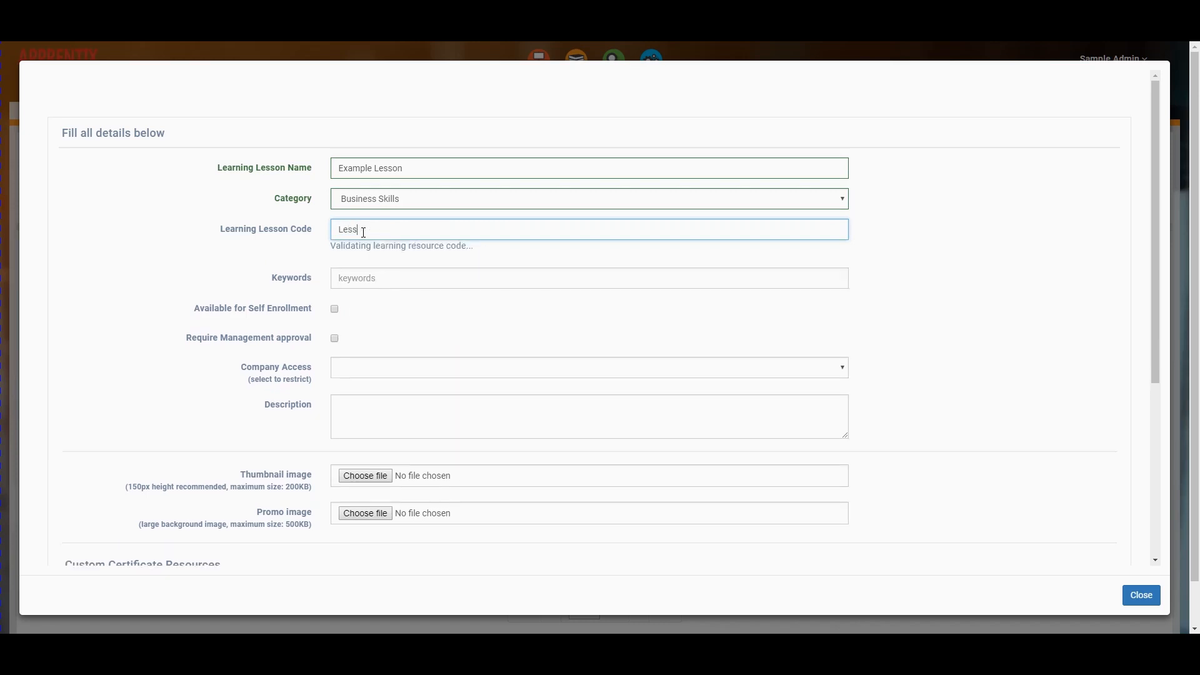
text(on Exaple)
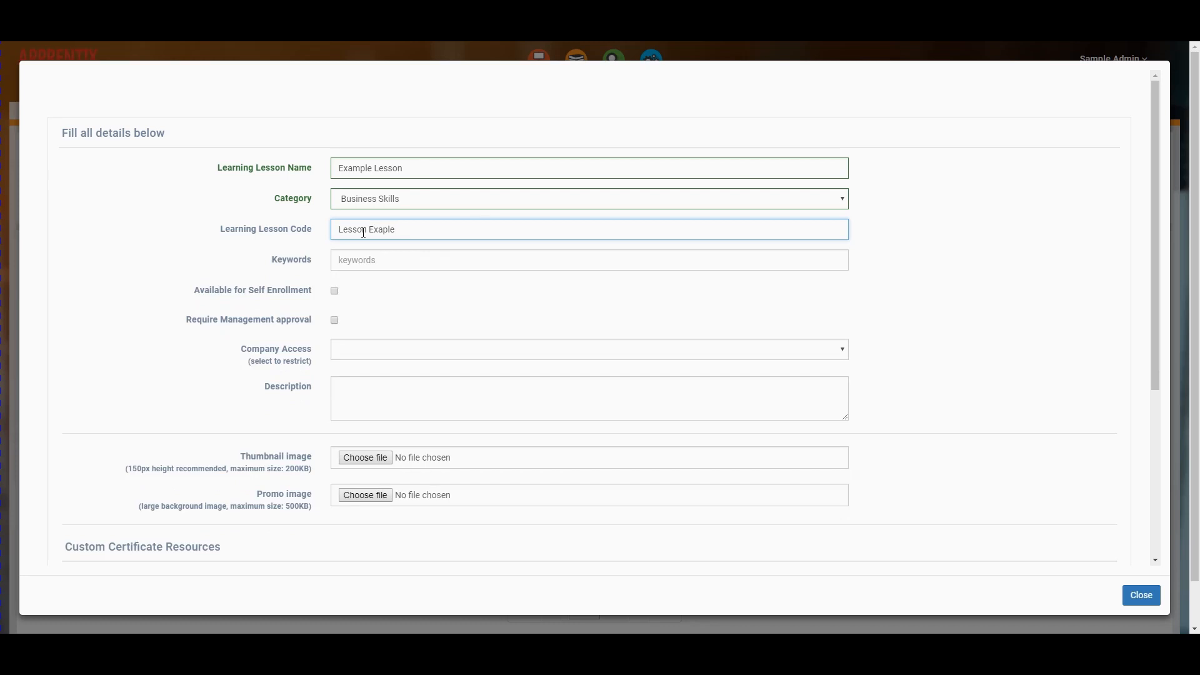
key(BackSpace)
text(mple 1)
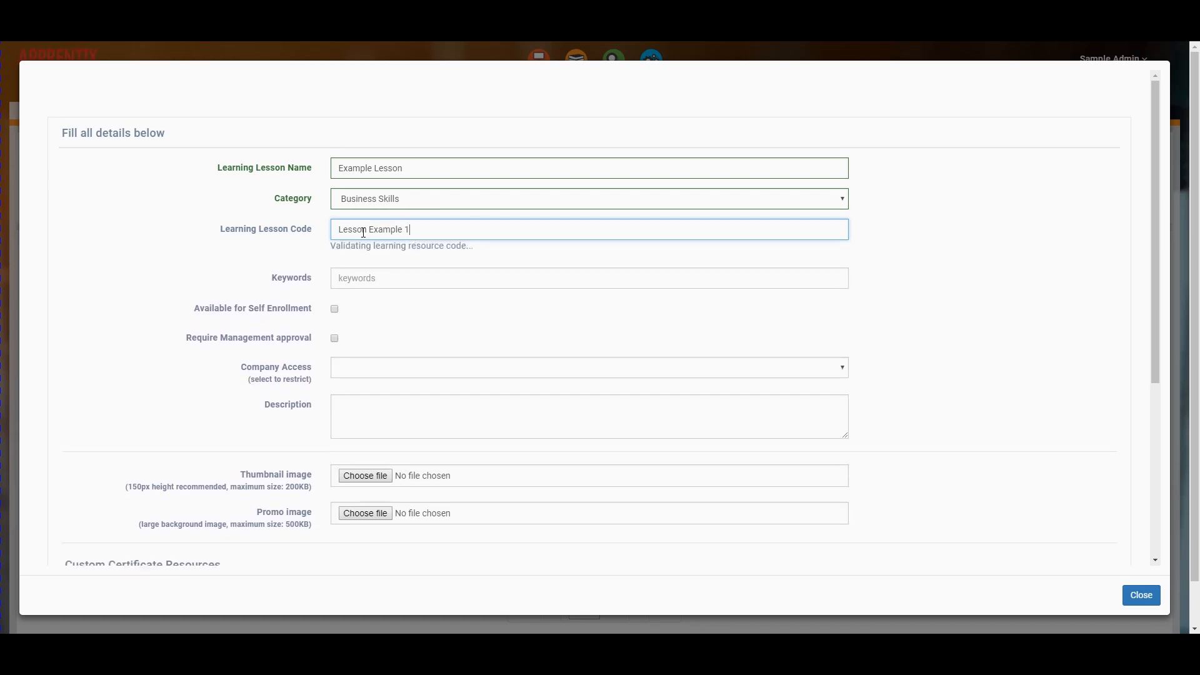
click(344, 262)
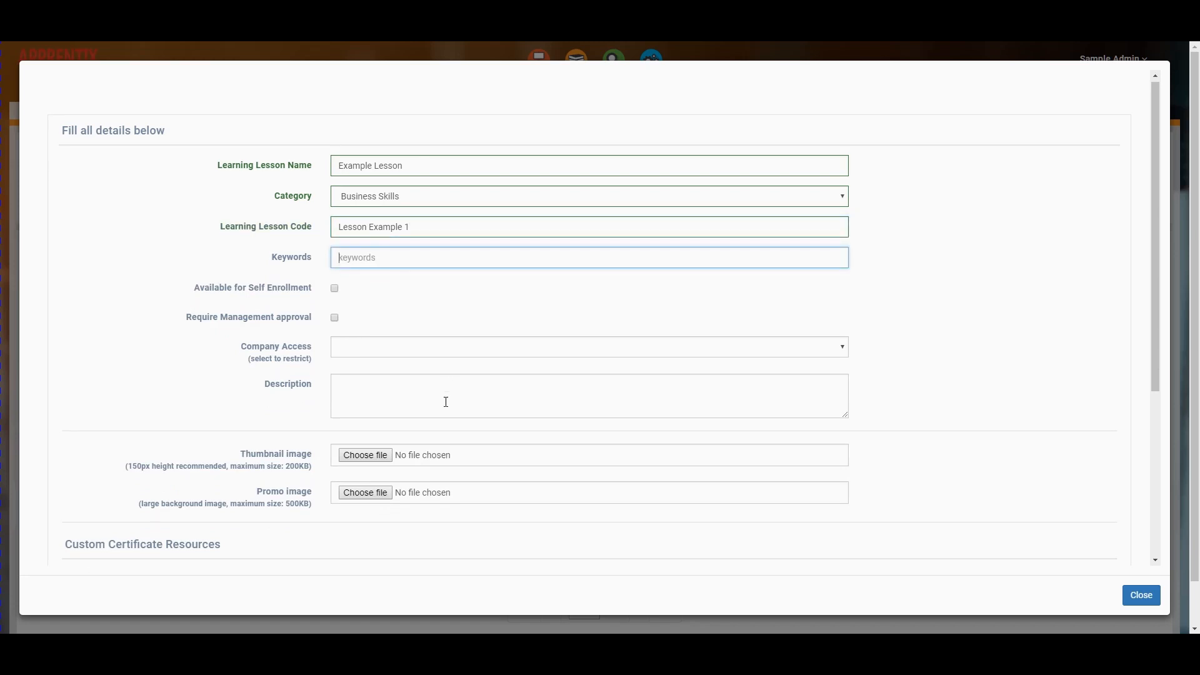
- Assign the learning resources "2 StepChange About Debt" and "Bid Writing" to the lesson
scroll(447, 401, down, 1)
scroll(446, 401, down, 3)
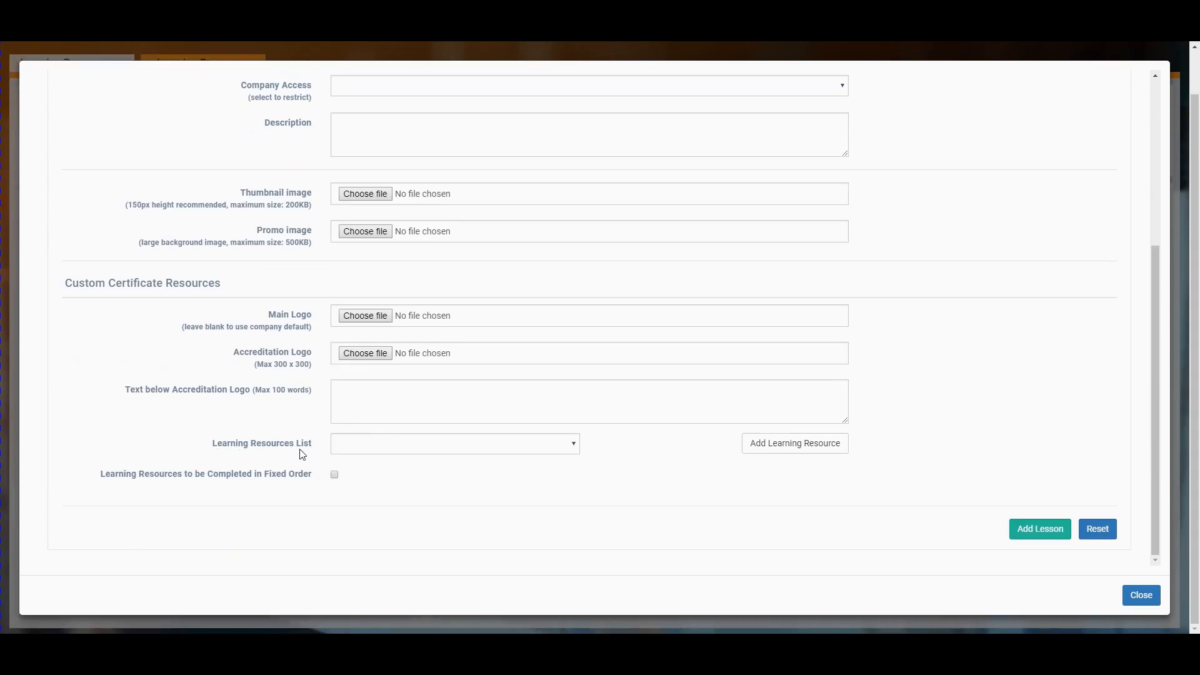
click(392, 449)
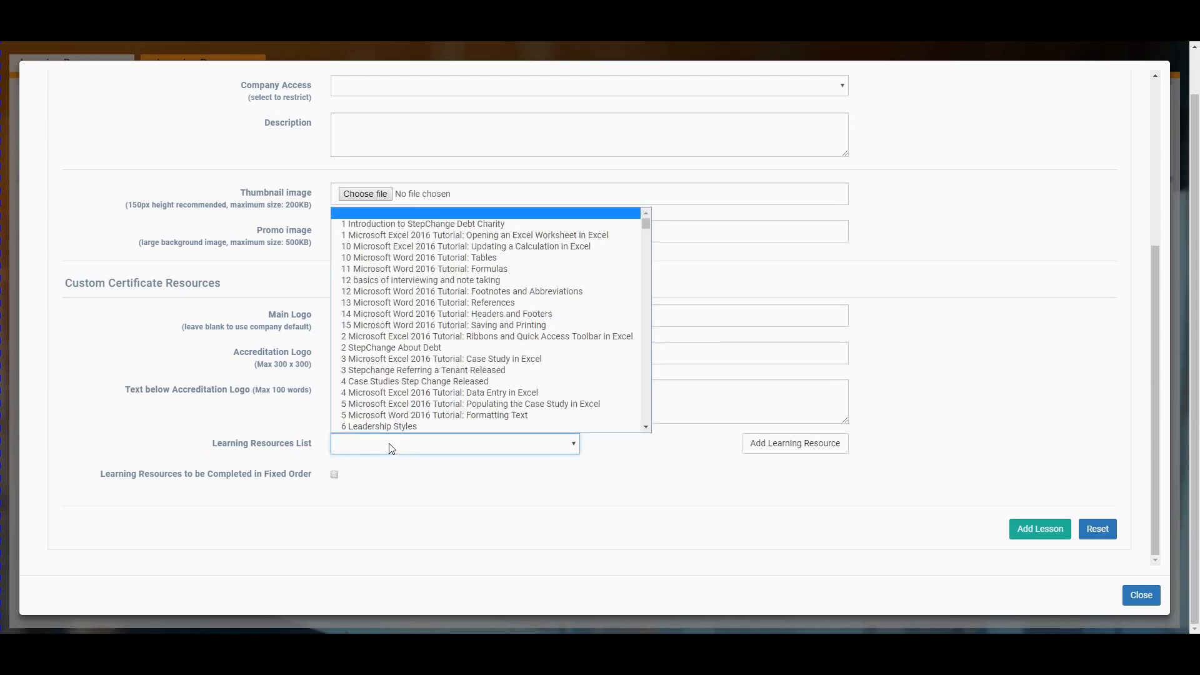
click(403, 348)
click(772, 445)
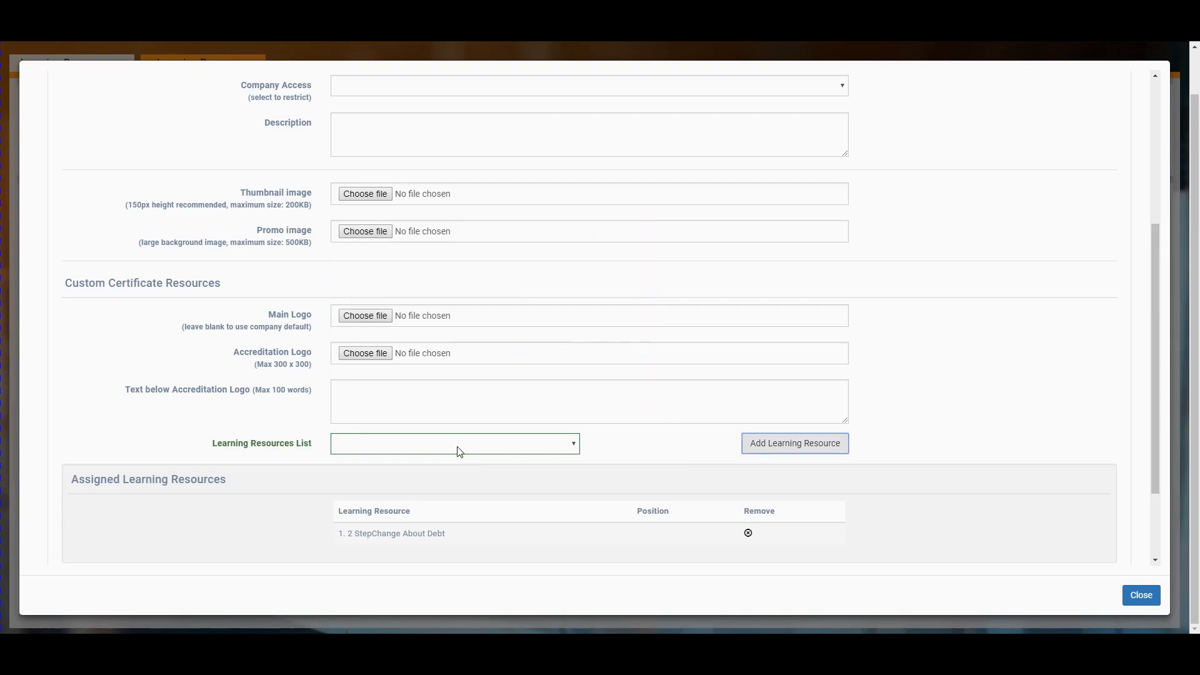
click(459, 451)
scroll(375, 400, down, 10)
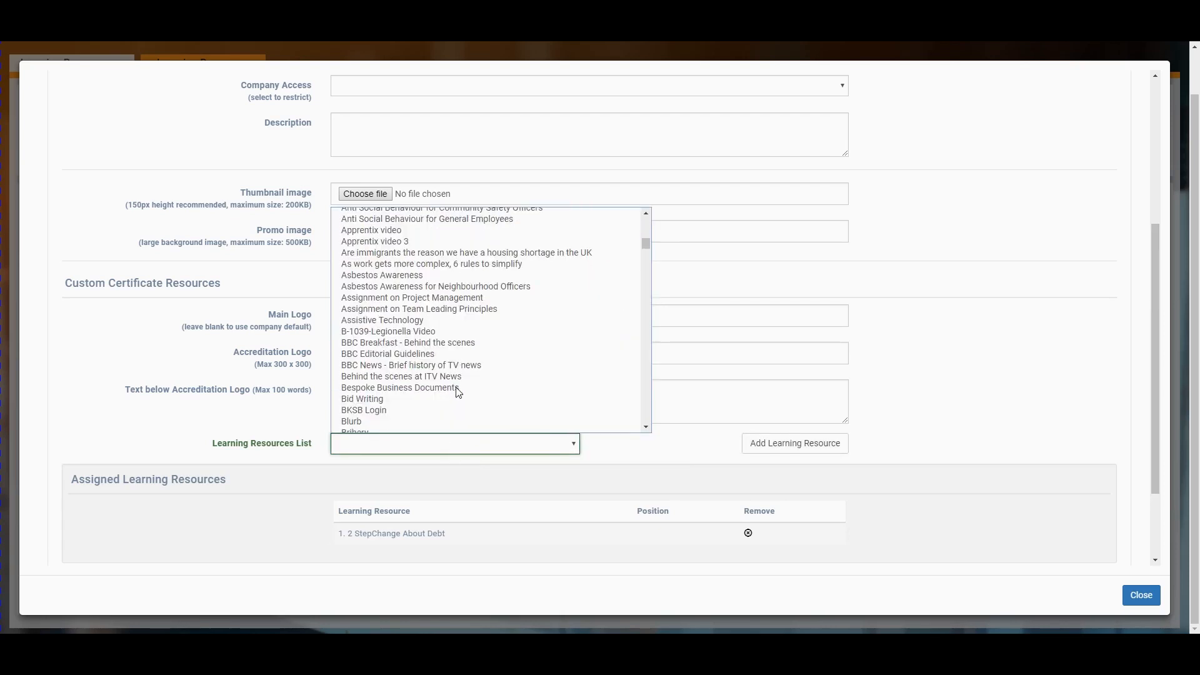
click(363, 399)
click(766, 447)
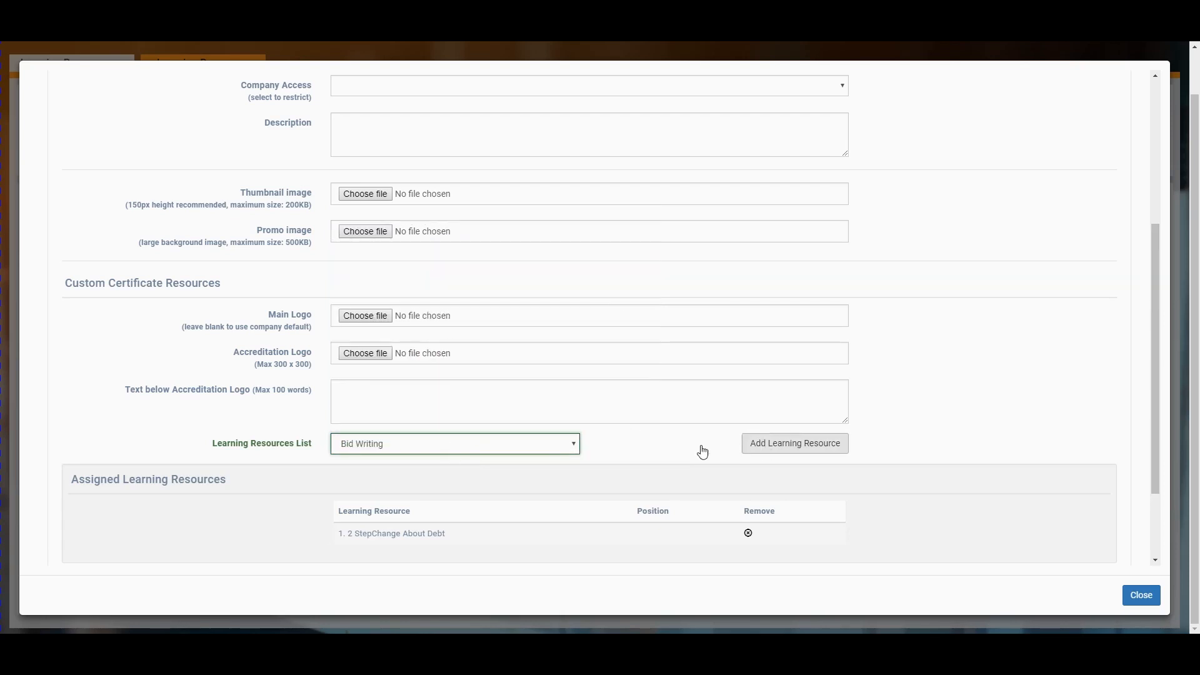
- Assign Complaints Handling to the lesson as its third learning resource
click(442, 450)
scroll(444, 401, down, 10)
scroll(445, 398, down, 7)
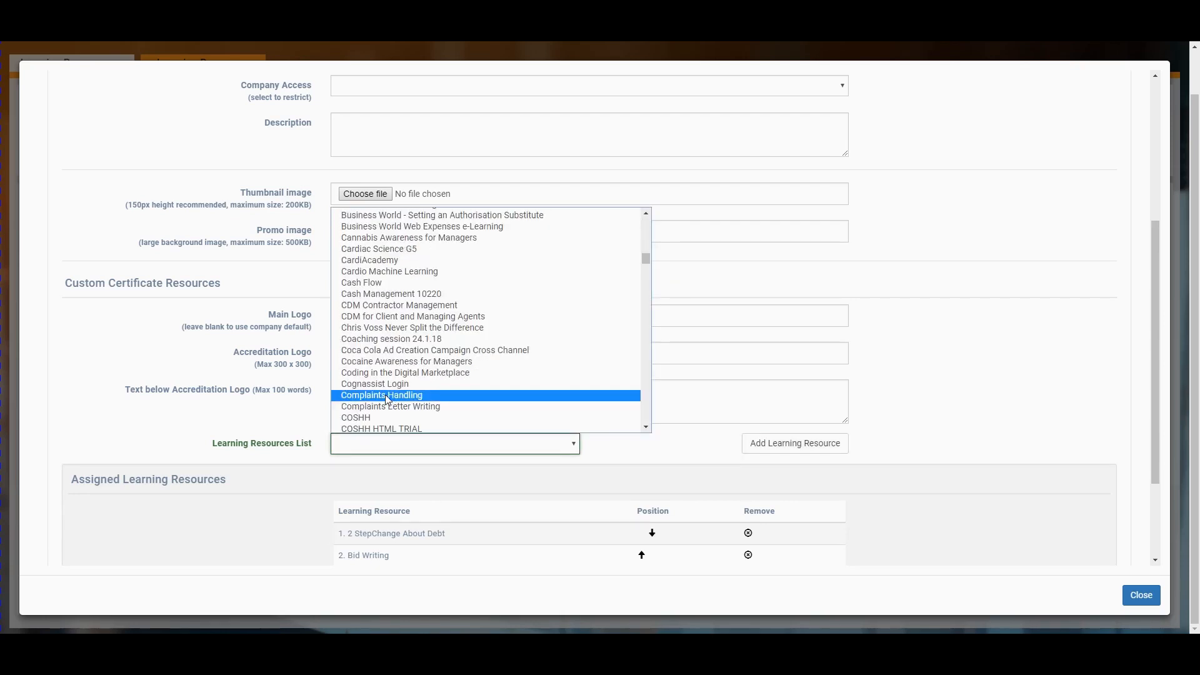
click(389, 400)
key(Tab)
key(Return)
- Reorder the lesson's assigned resources to Bid Writing, Complaints Handling, 2 StepChange About Debt
scroll(613, 463, down, 3)
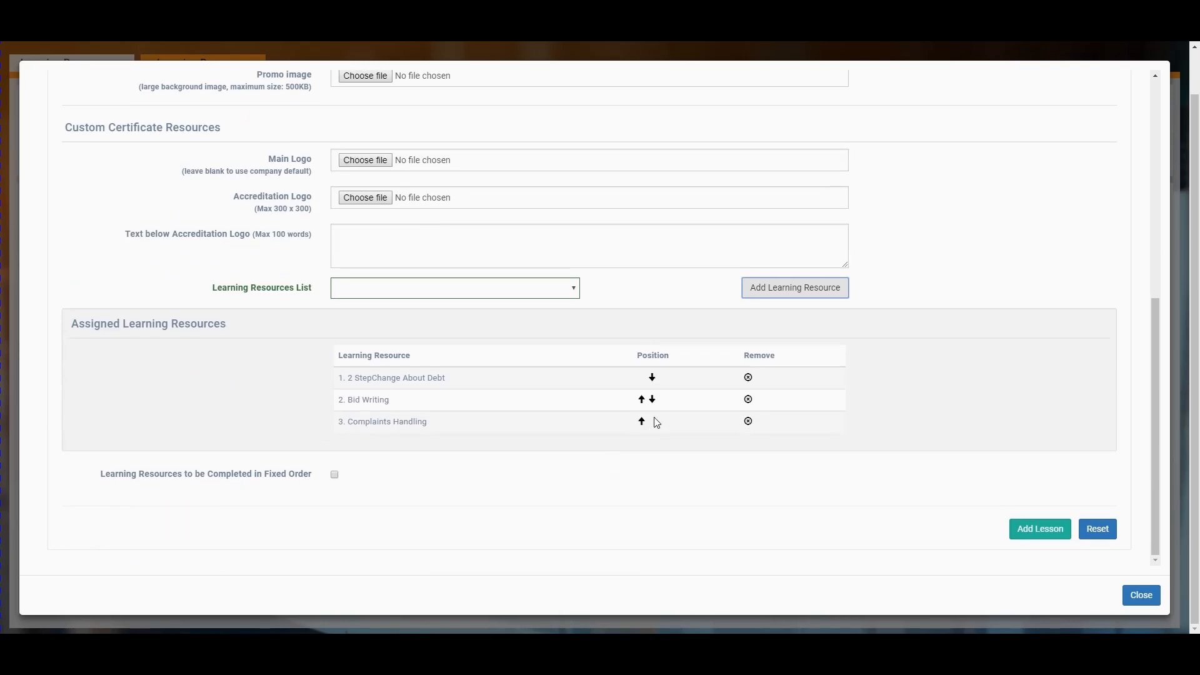
click(642, 401)
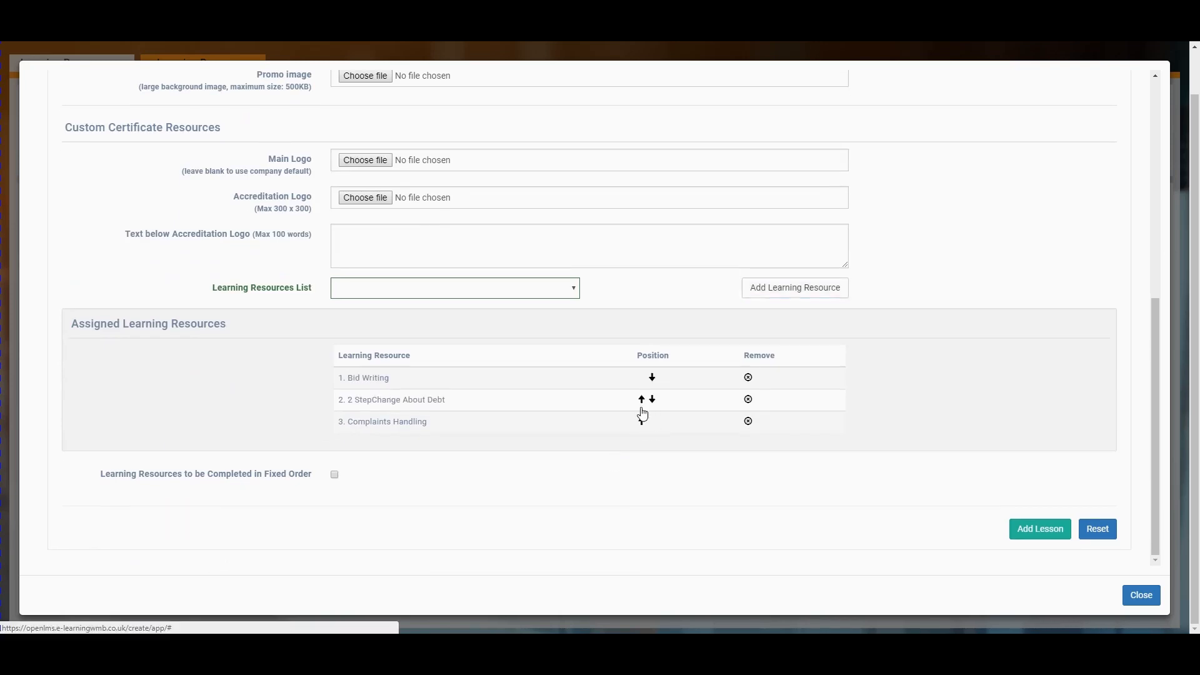
click(642, 423)
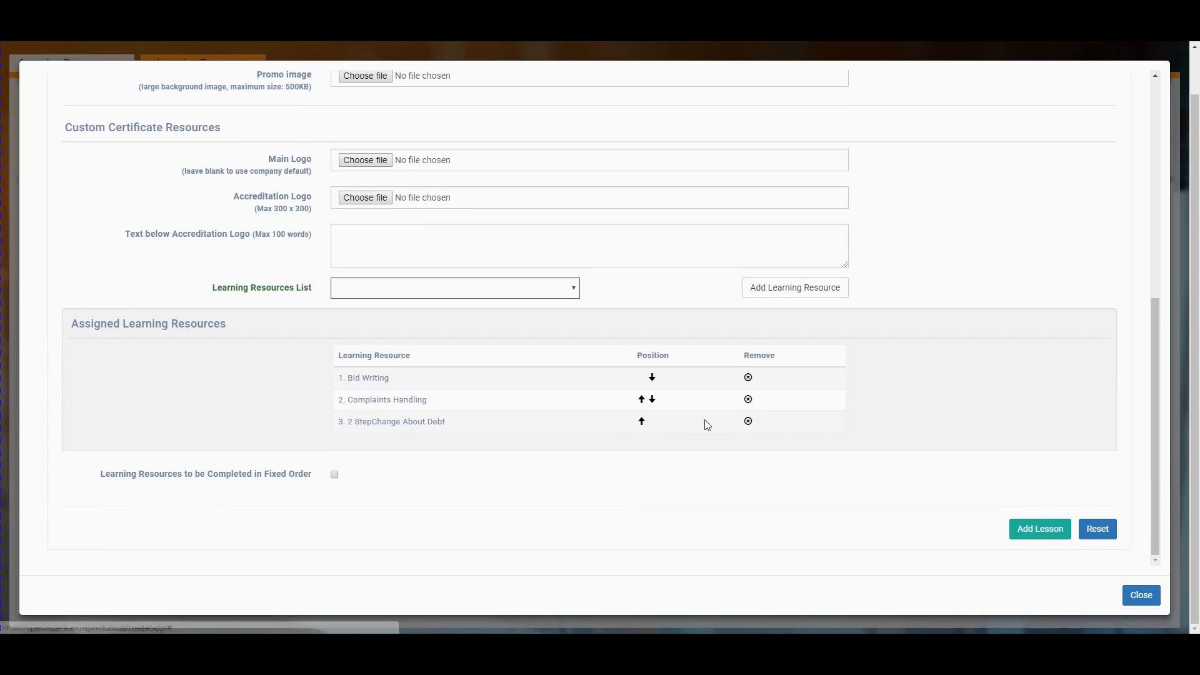
- Require the lesson's resources to be completed in fixed order, add the lesson and close the form
click(335, 477)
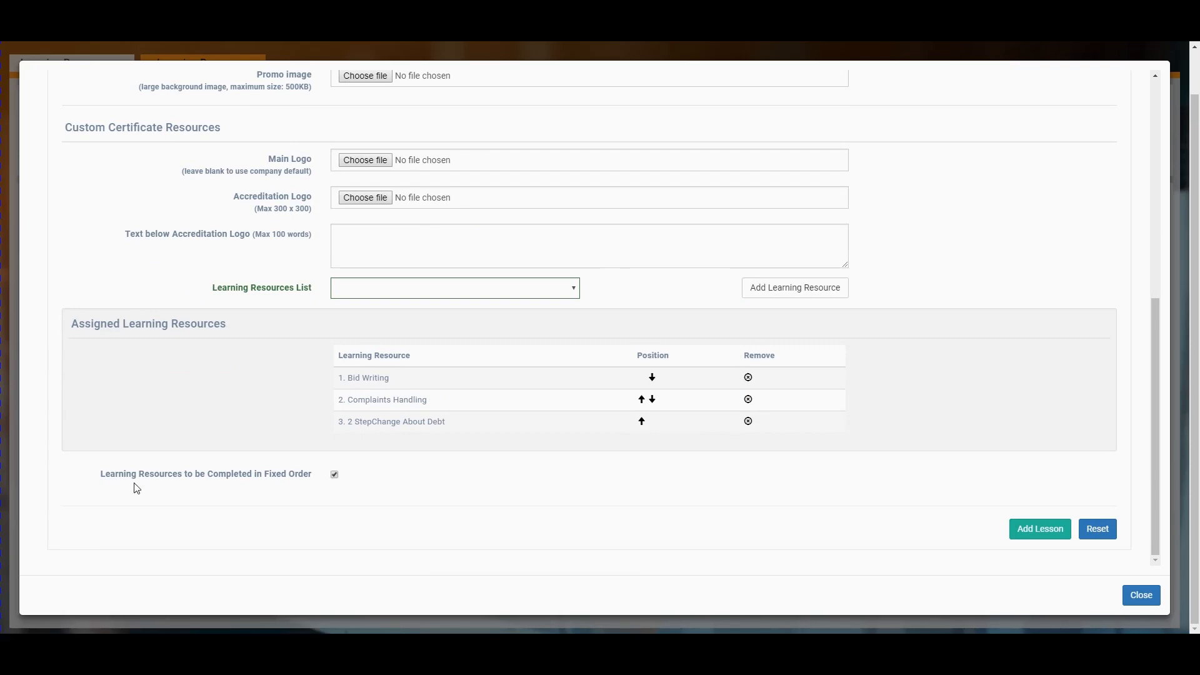
click(1031, 533)
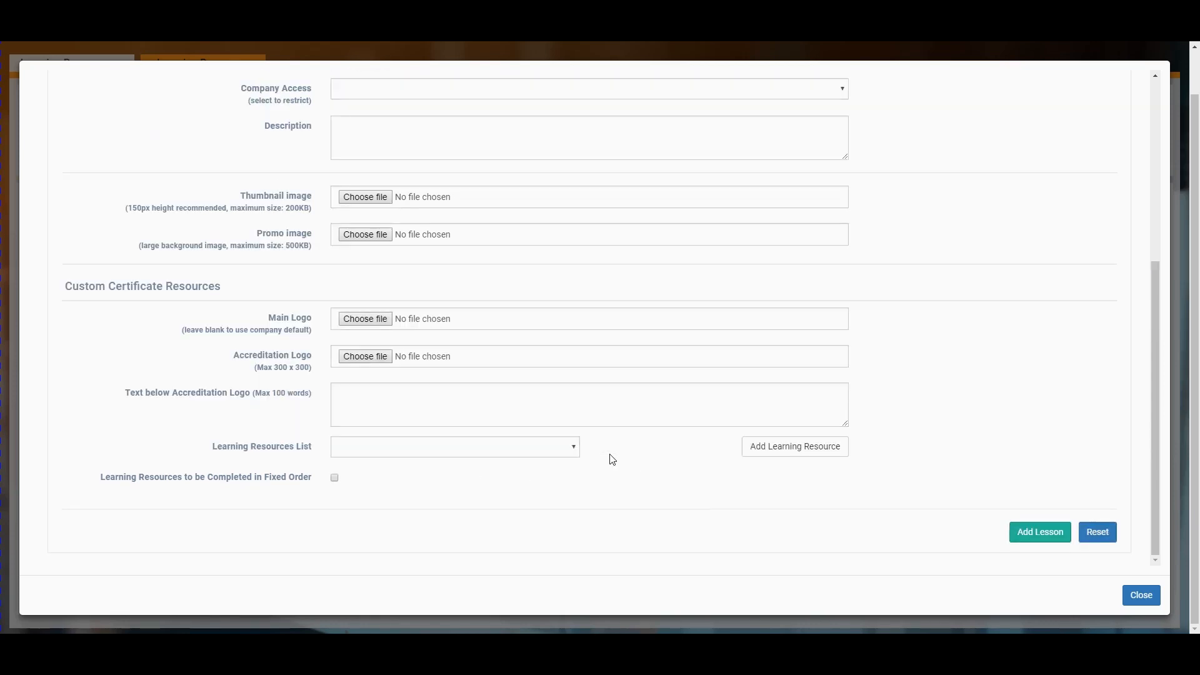
click(1141, 596)
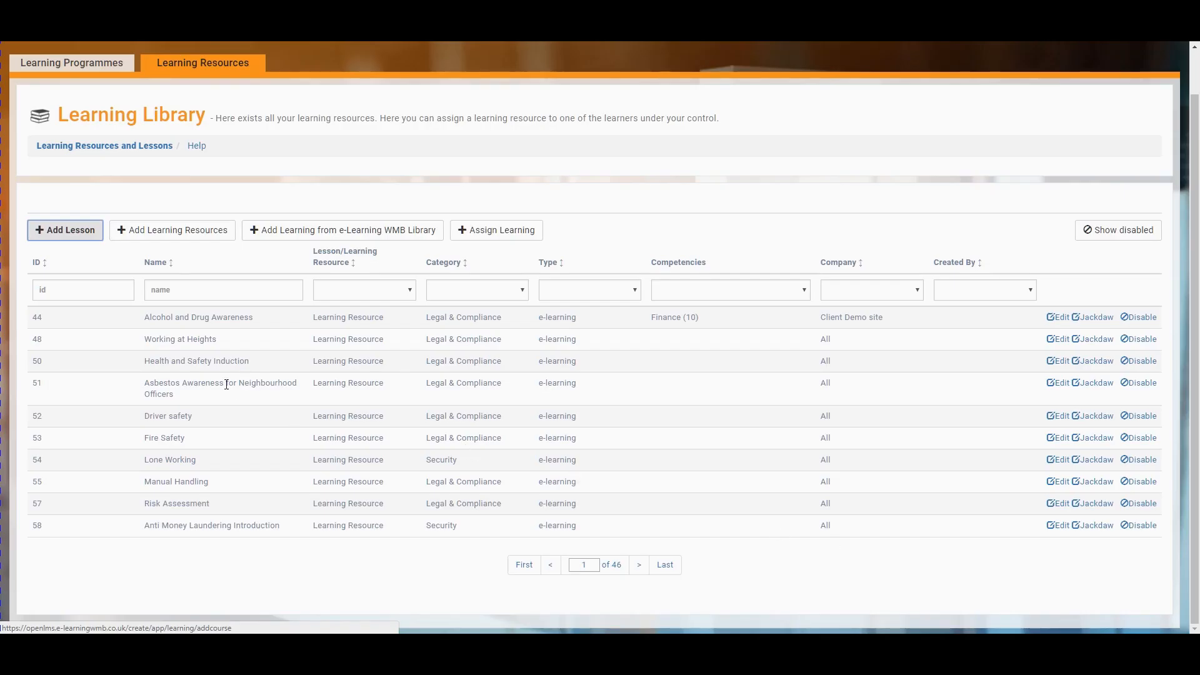
- Update the "Introduction to CDM" resource from the e-Learning WMB Library
click(289, 235)
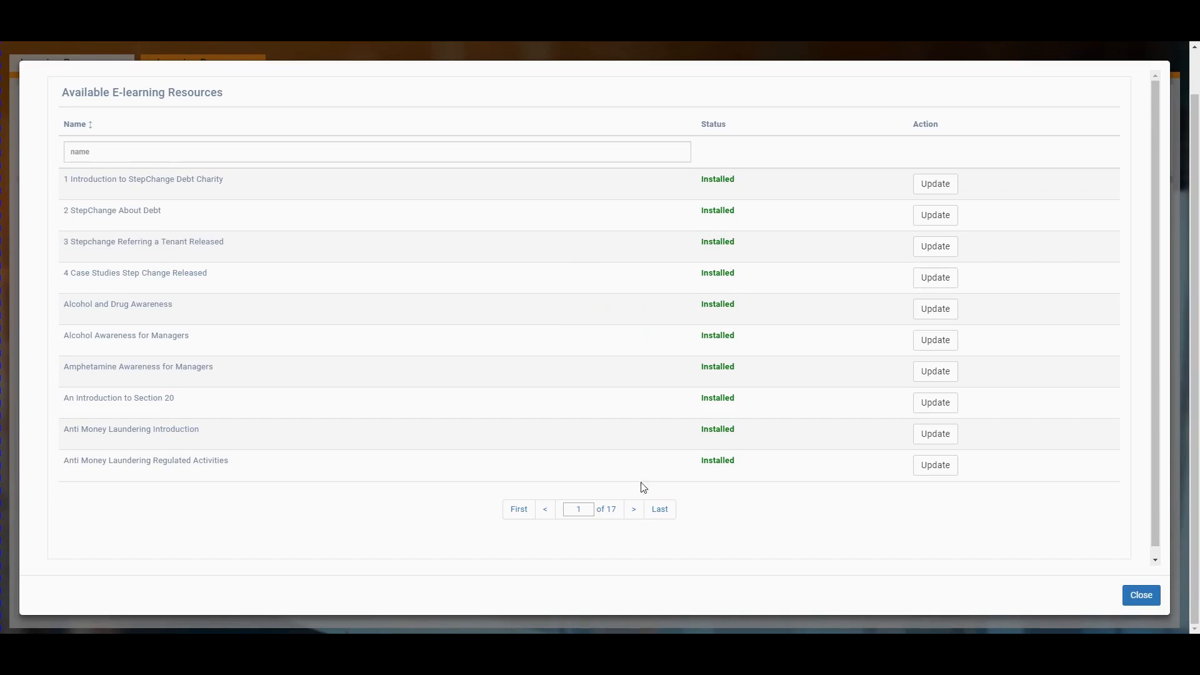
click(633, 512)
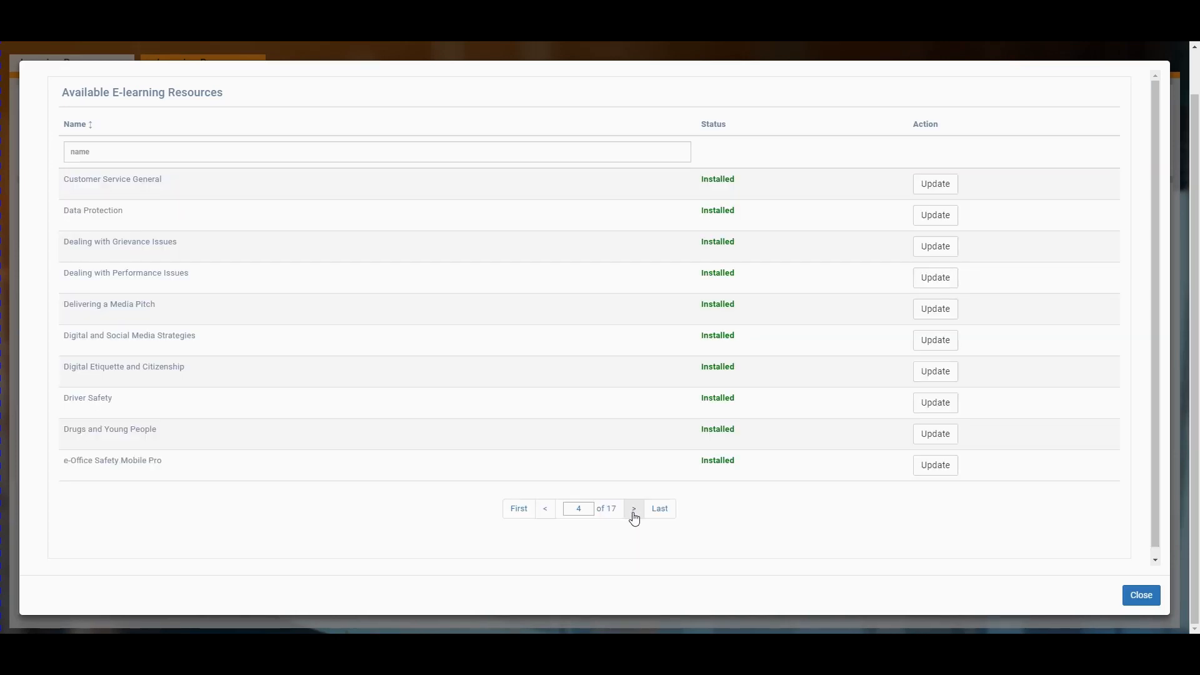
click(634, 512)
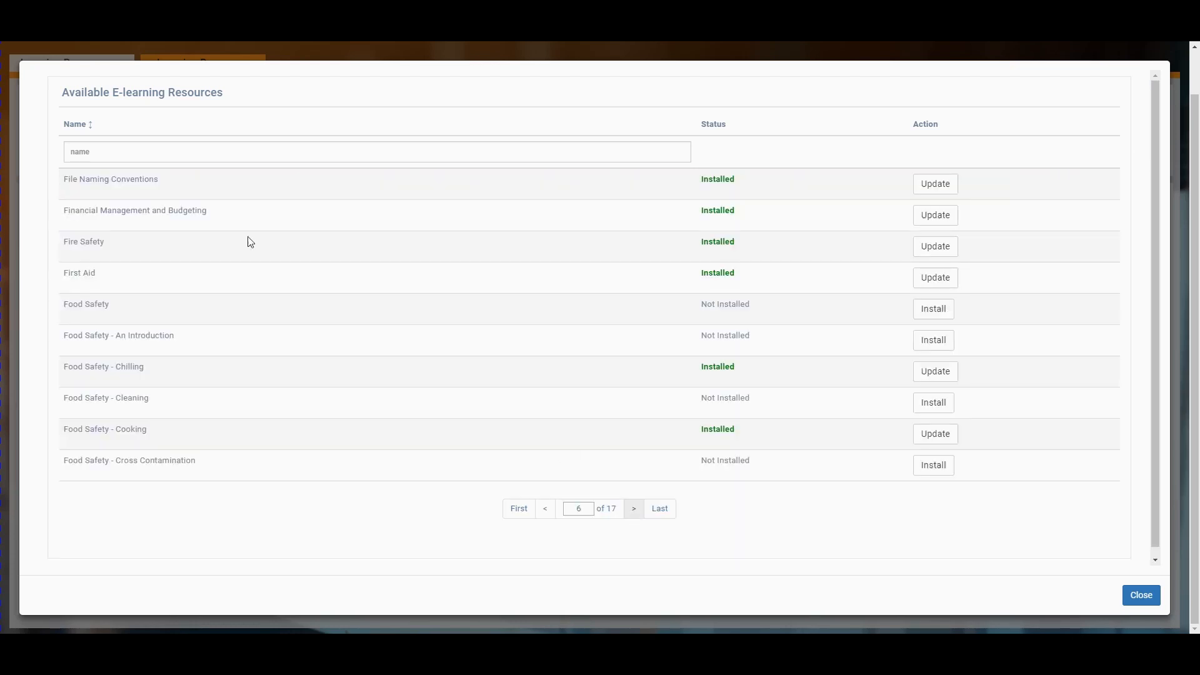
click(320, 152)
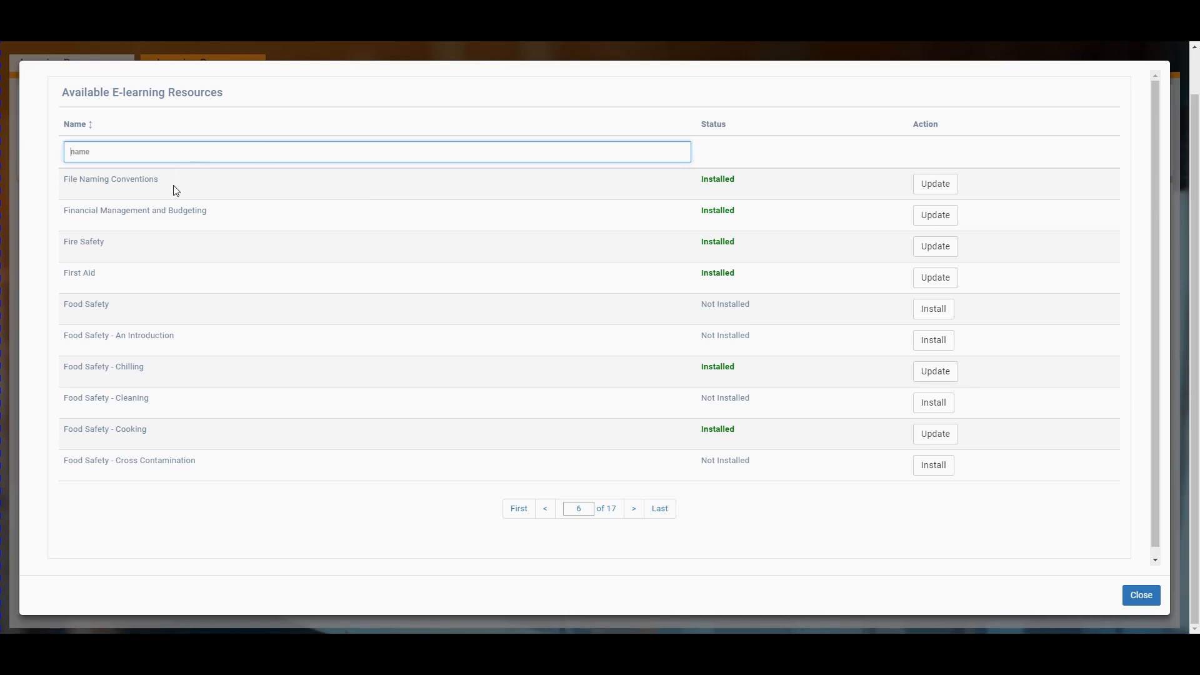
click(637, 515)
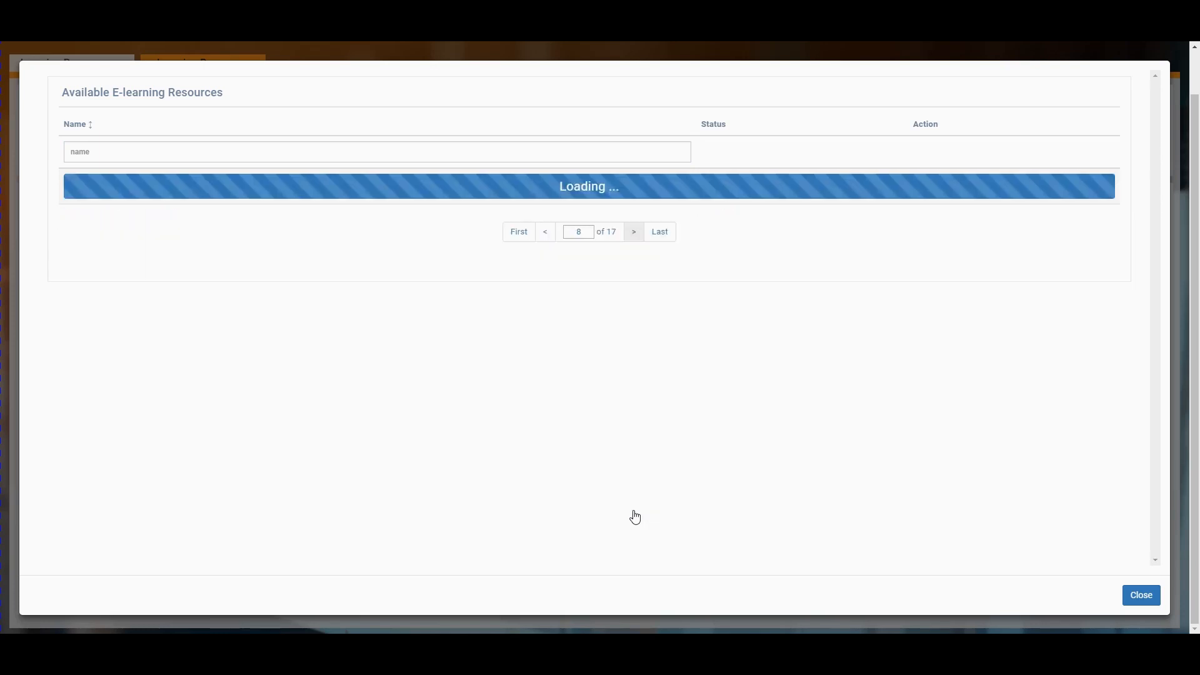
click(634, 515)
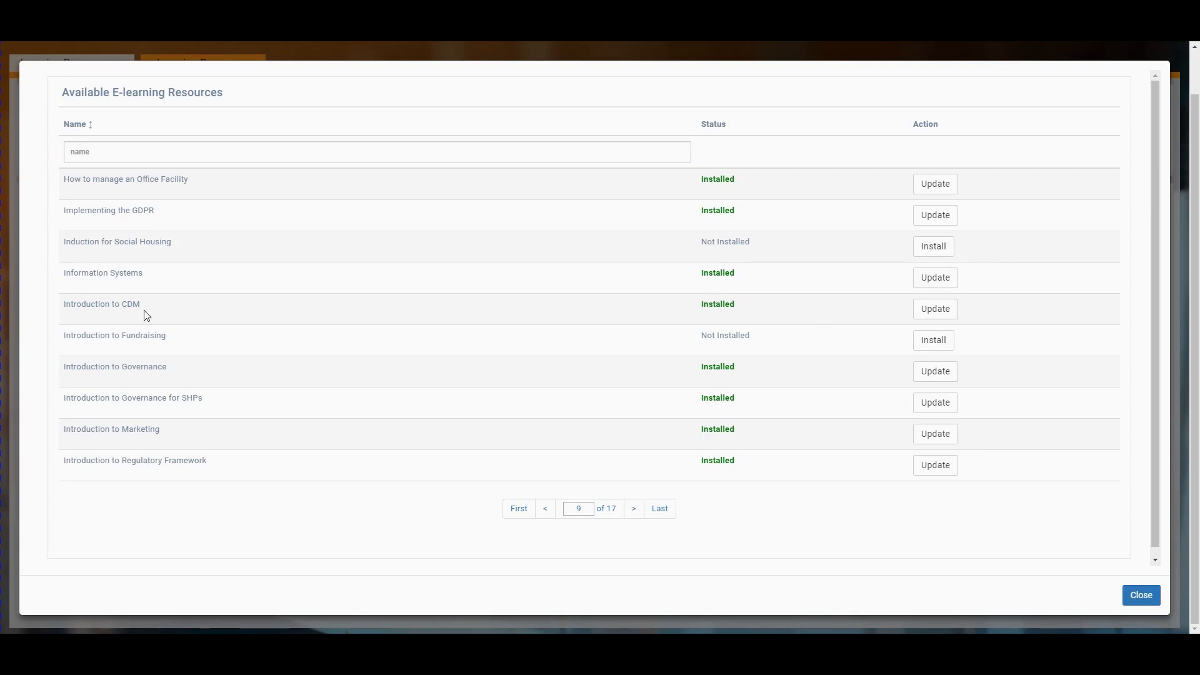
click(935, 309)
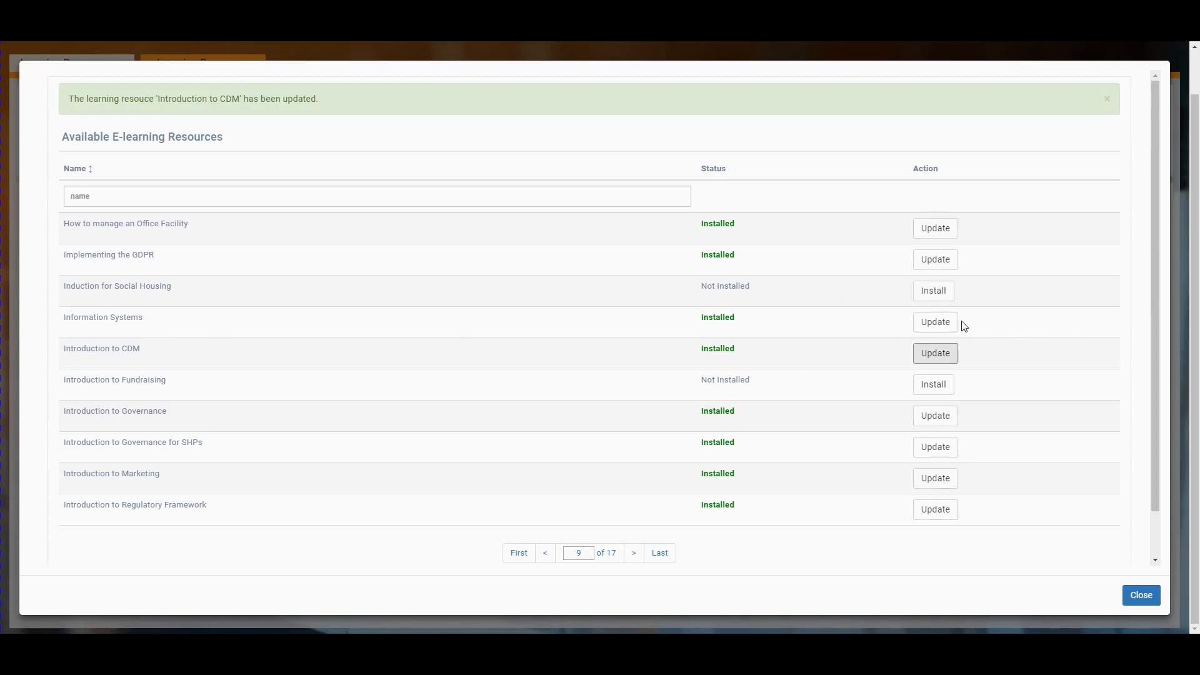
click(944, 324)
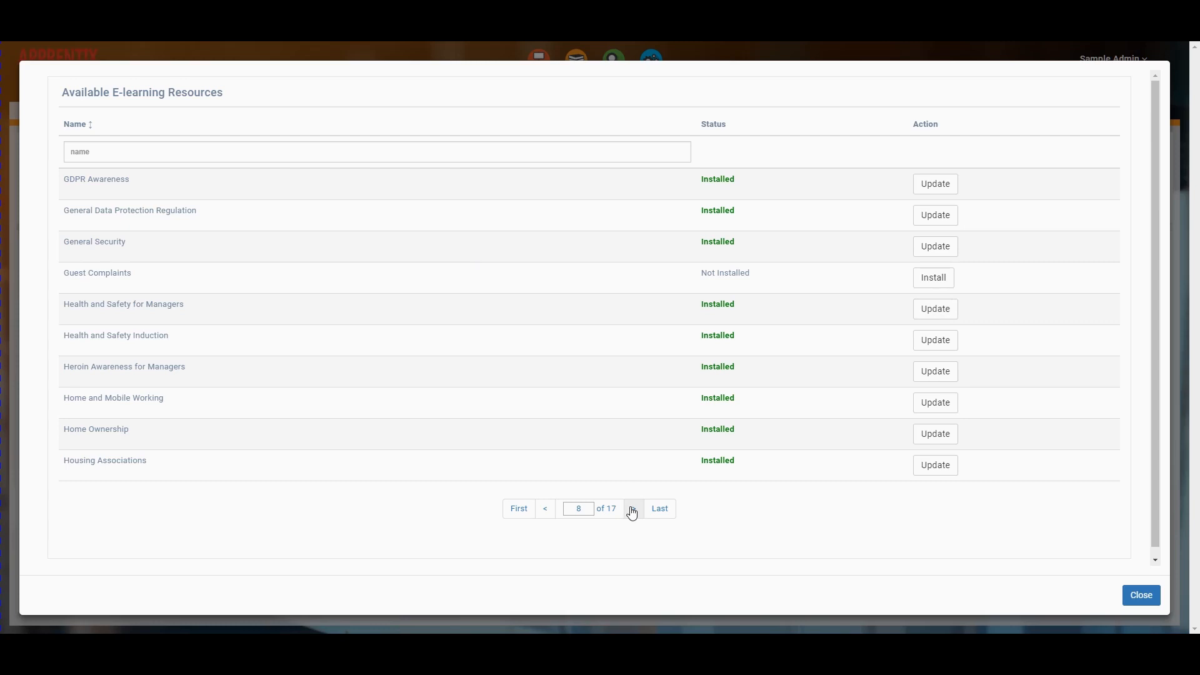
- Find "Team" in the e-Learning WMB Library and install Team Supervision under the Leadership & Management category
click(76, 153)
text(Team)
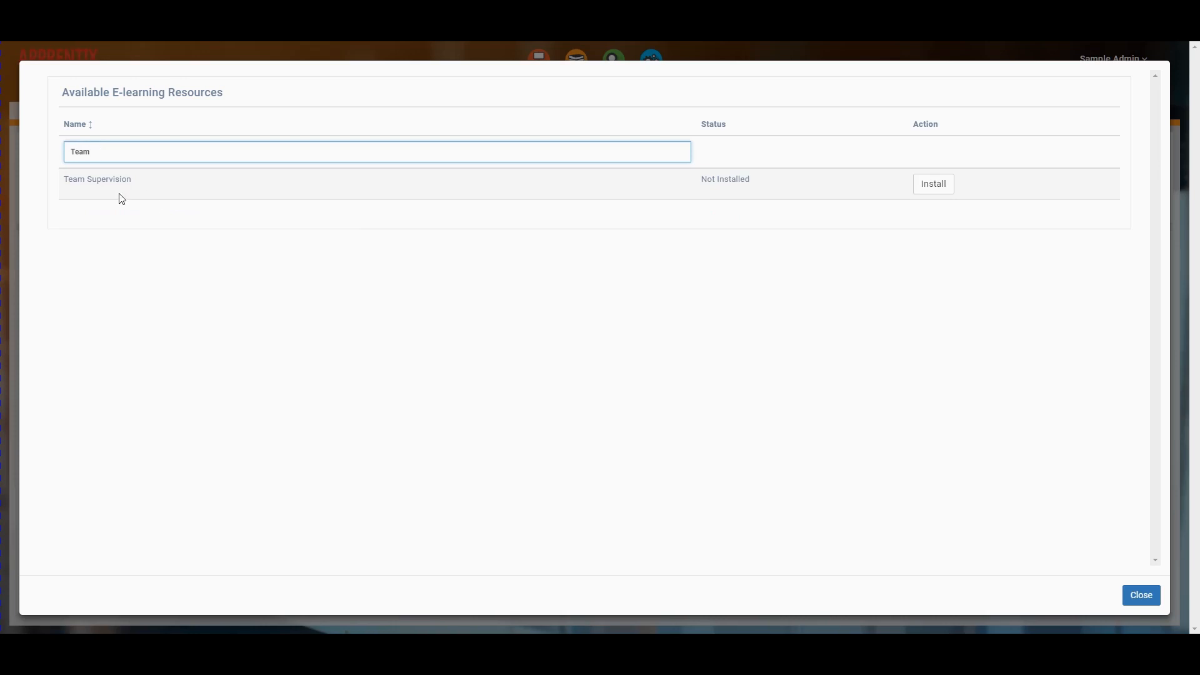
click(949, 188)
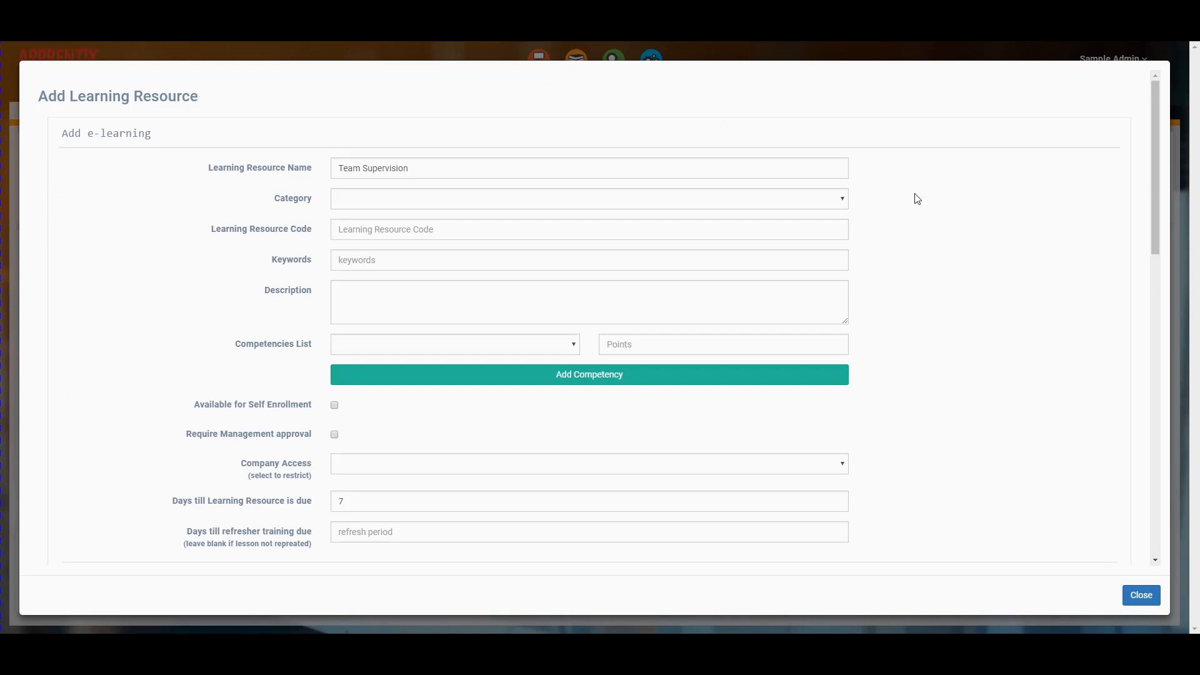
click(360, 199)
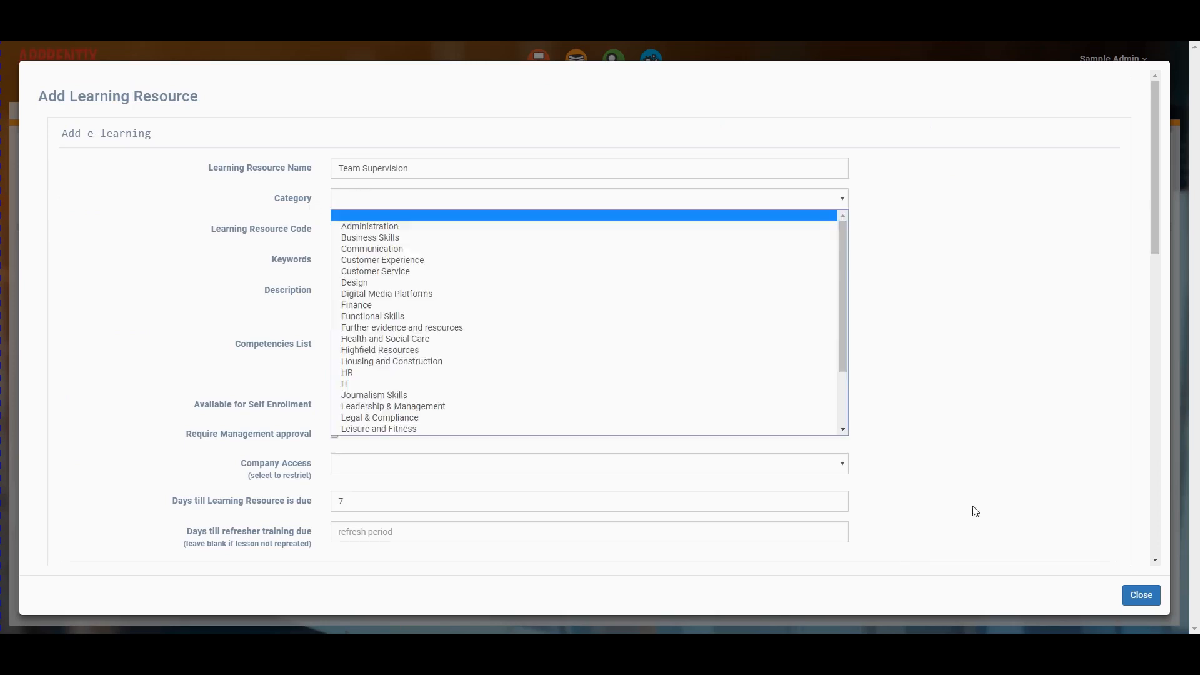
click(494, 278)
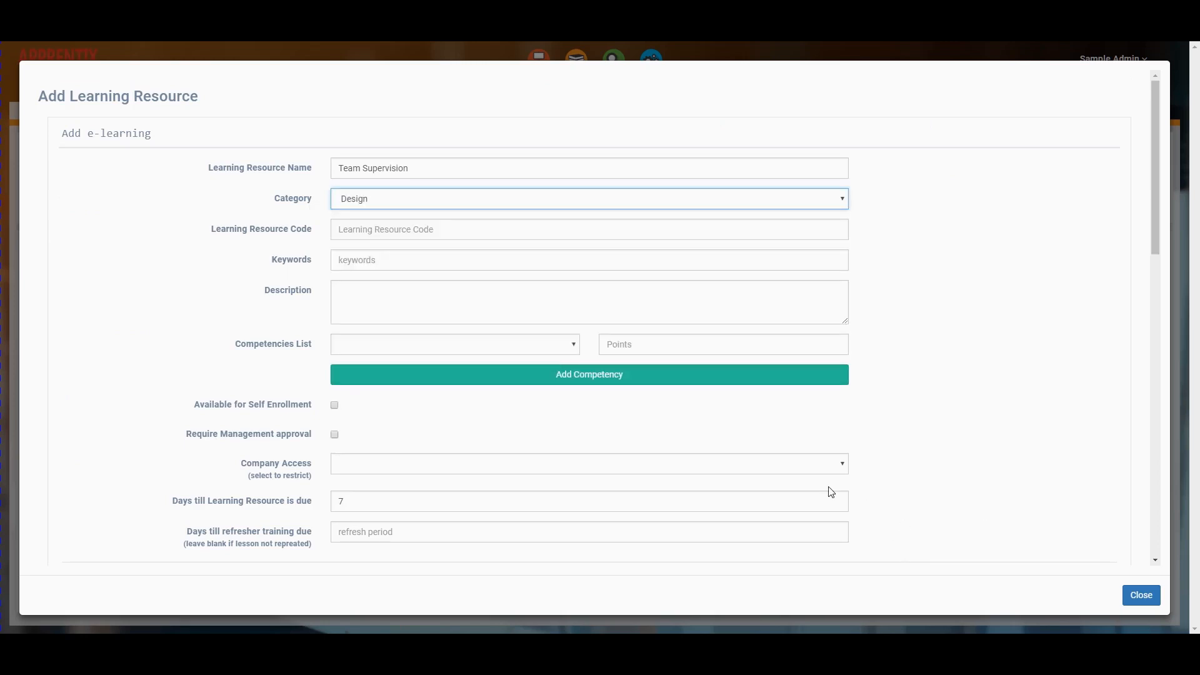
click(1136, 599)
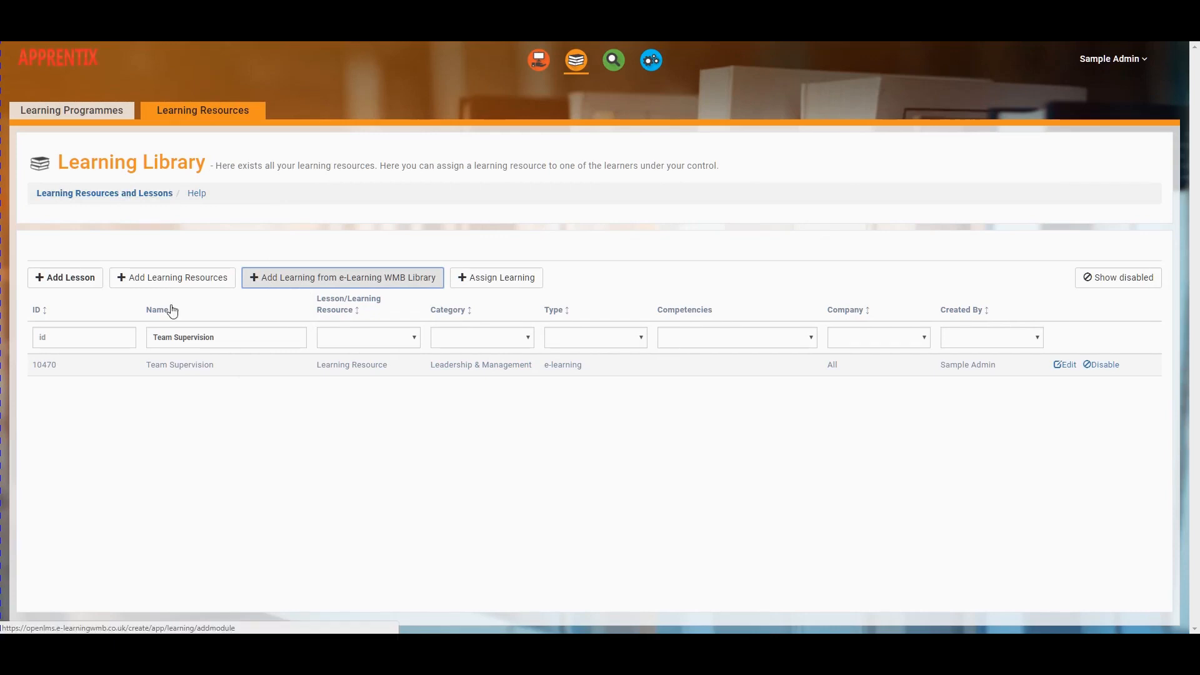
- Clear the name filter in the Learning Library and filter the resources by the e-learning type
drag(225, 341, 126, 343)
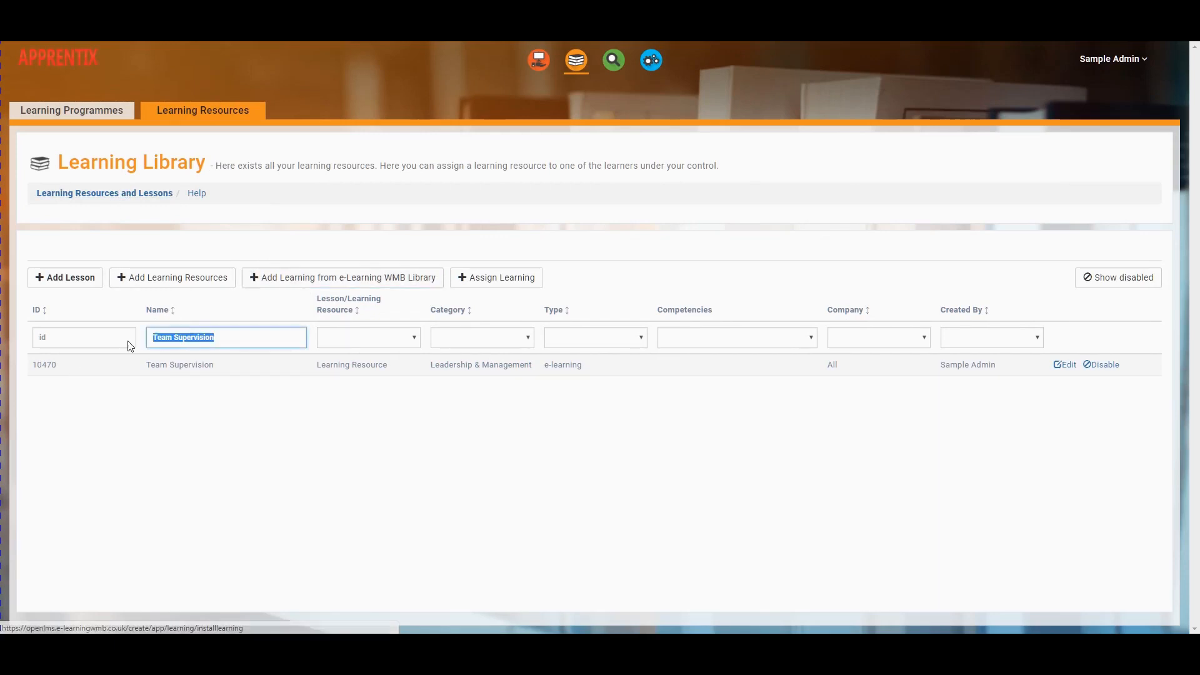
key(BackSpace)
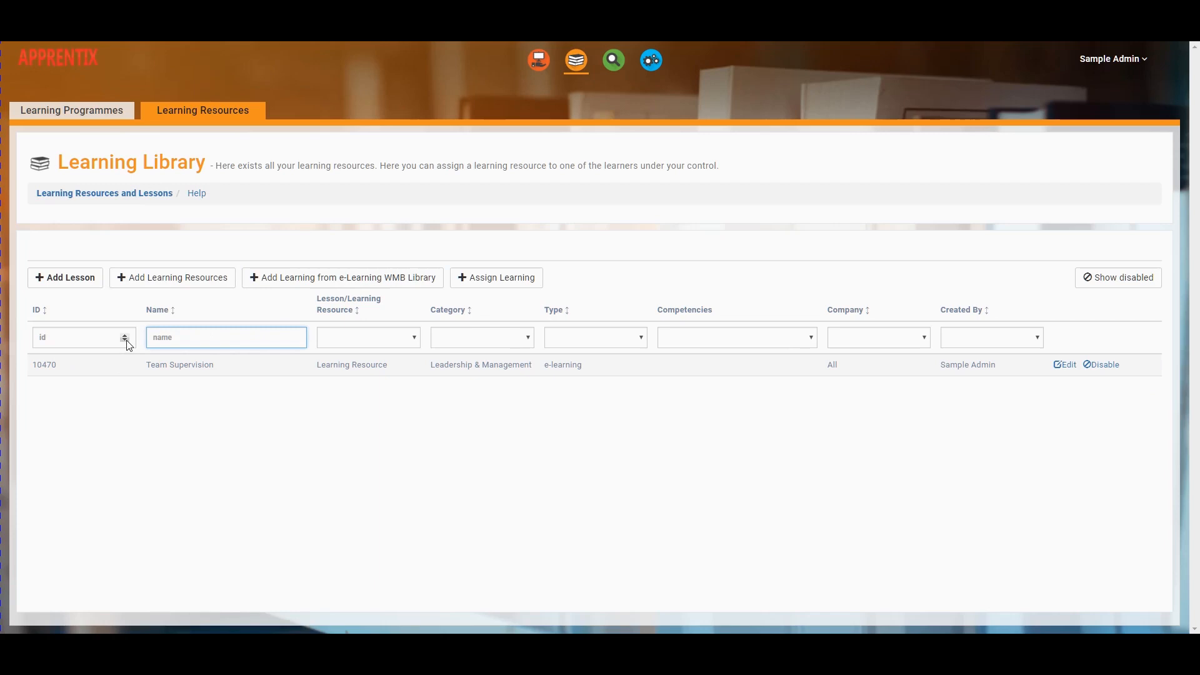
click(594, 337)
click(576, 387)
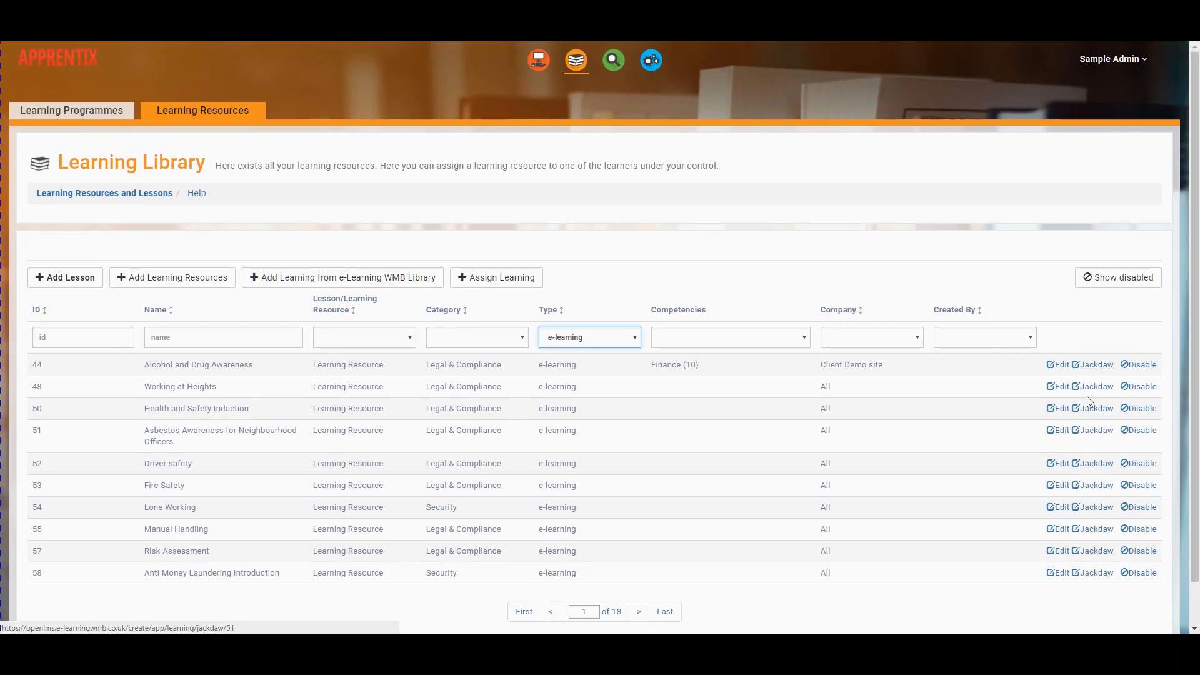
- Add "Text can be added here." below screen 1's content text of Alcohol and Drug Awareness in Jackdaw and close the editor
click(1093, 365)
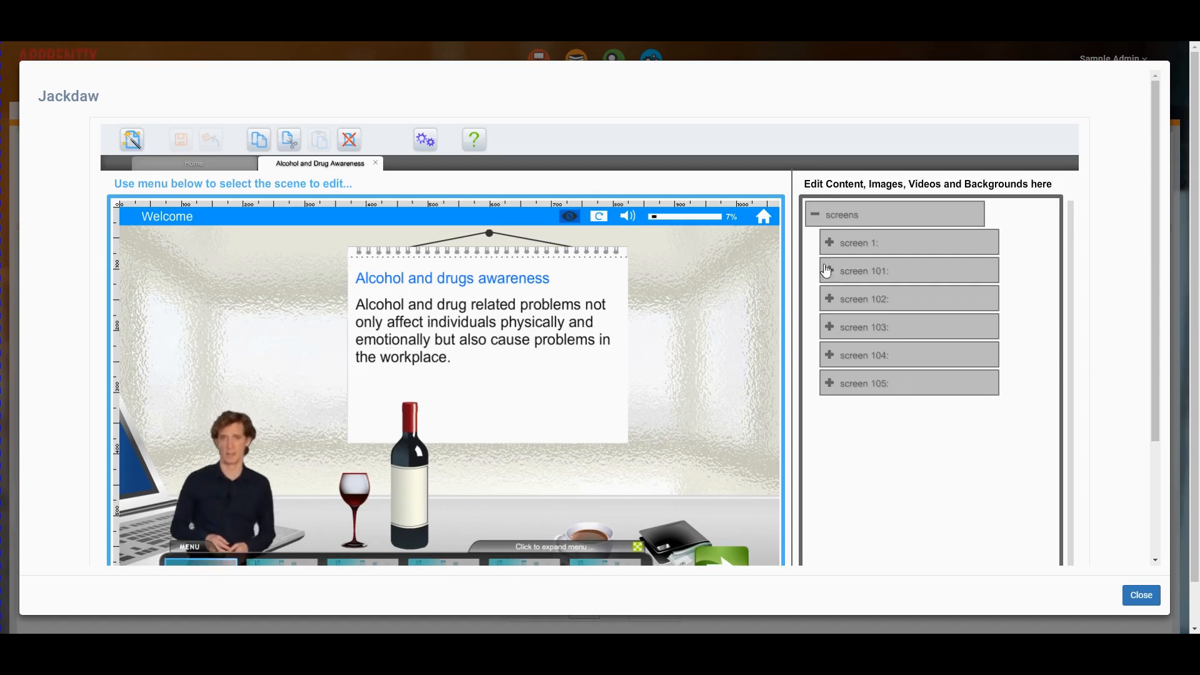
click(831, 245)
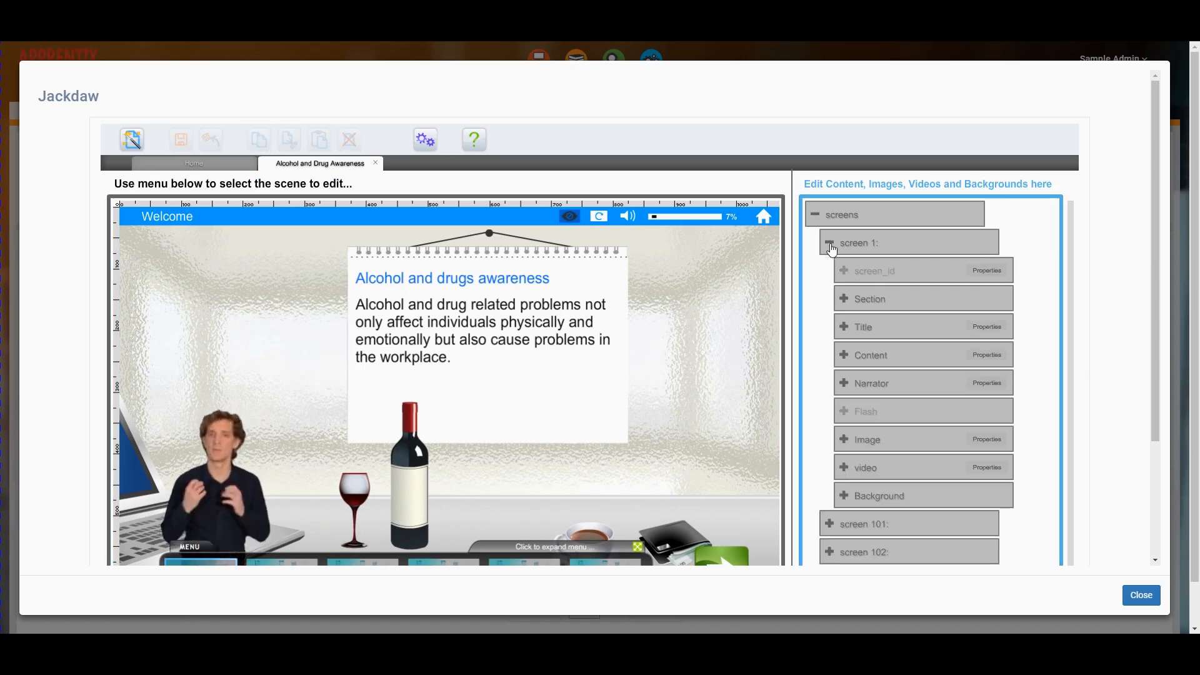
click(869, 355)
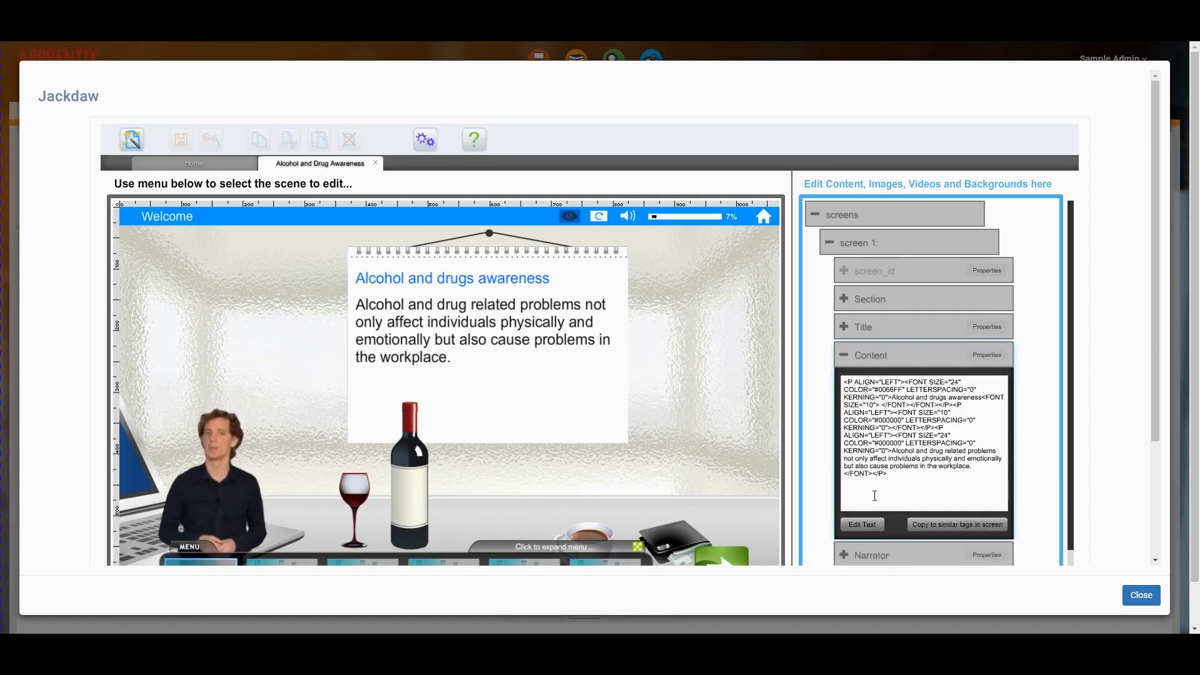
click(863, 525)
click(498, 353)
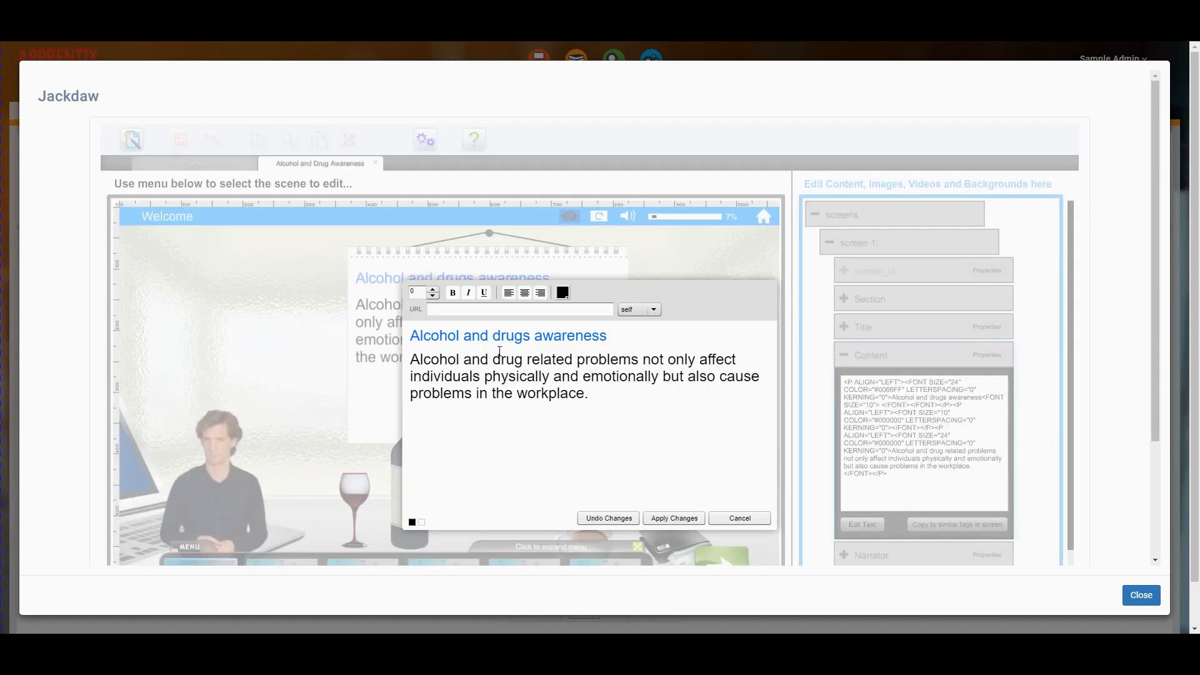
key(Return)
key(Return)
text(Text can be adde)
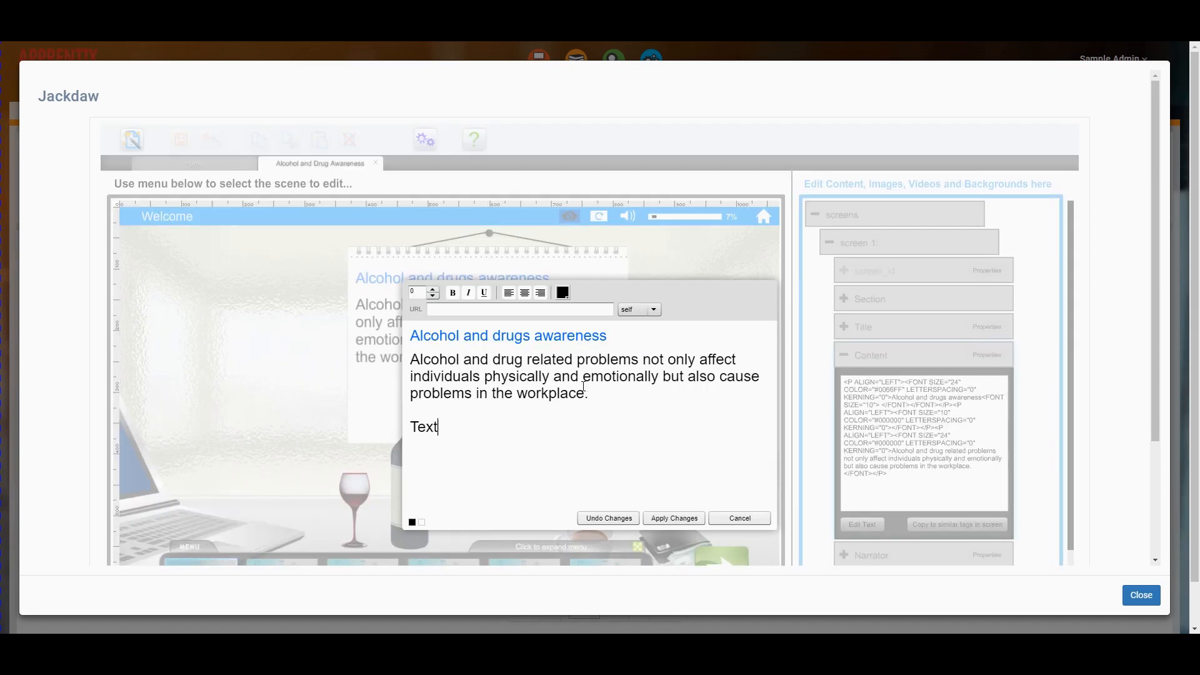
text(d here.)
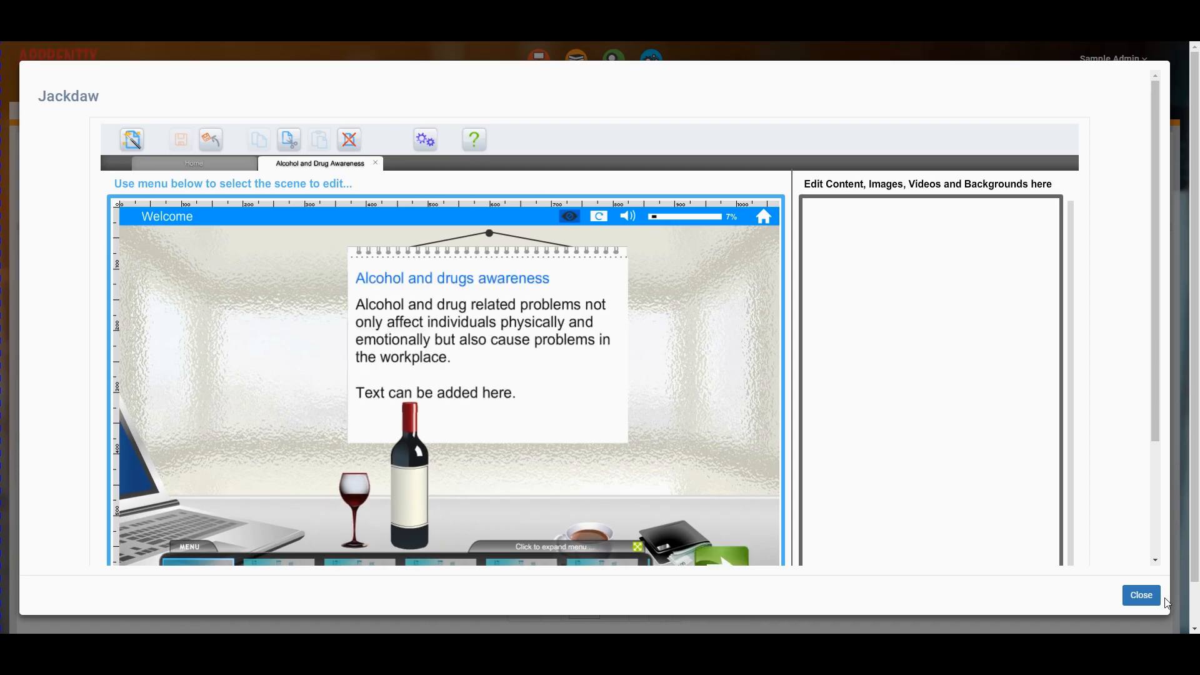
click(1155, 599)
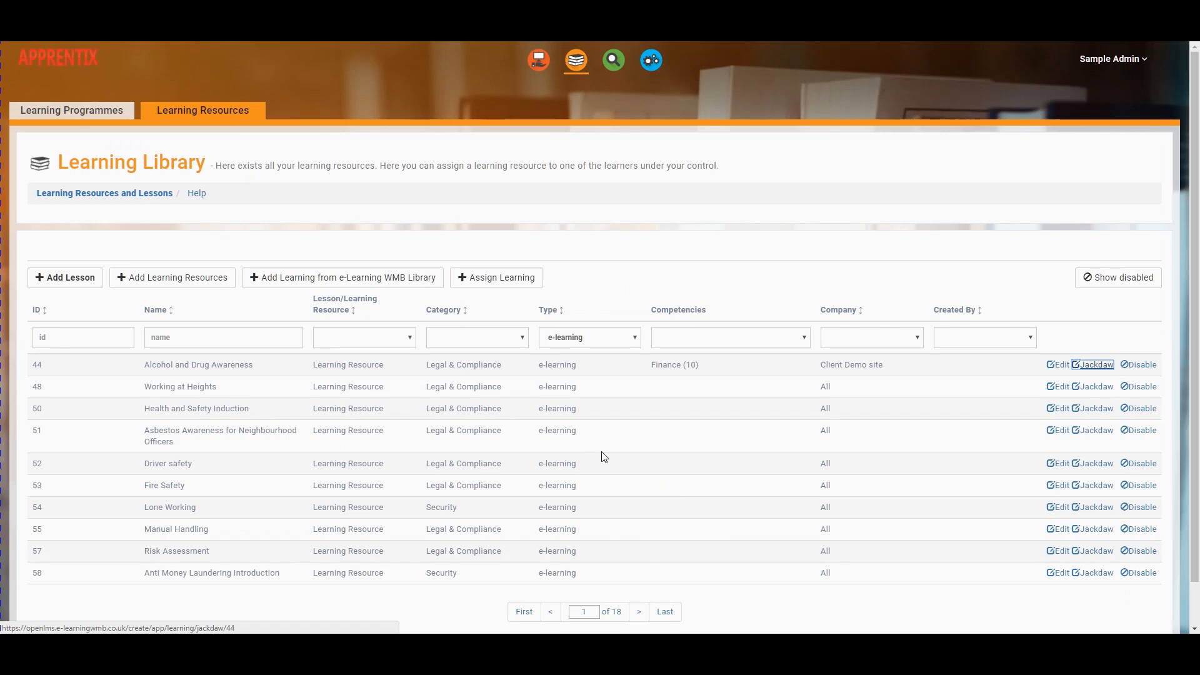
- Select Working at Heights, Driver safety and, by filtering names for "Office", e-Office Safety Pro as the learning to assign
click(462, 277)
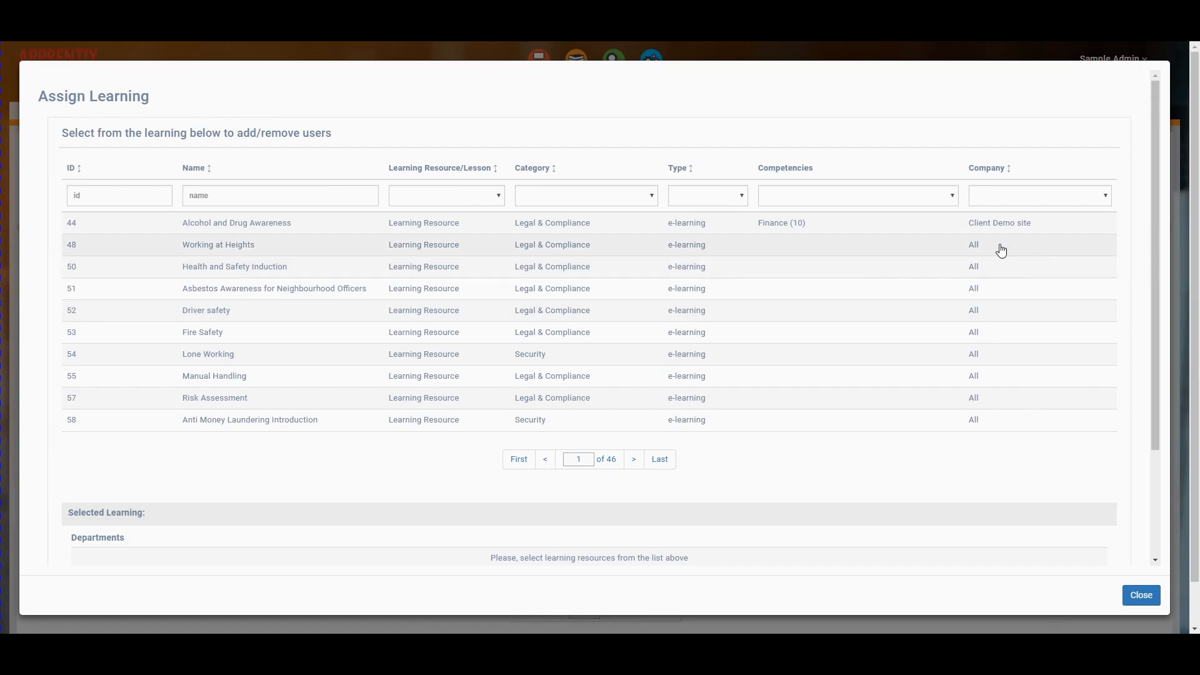
click(233, 251)
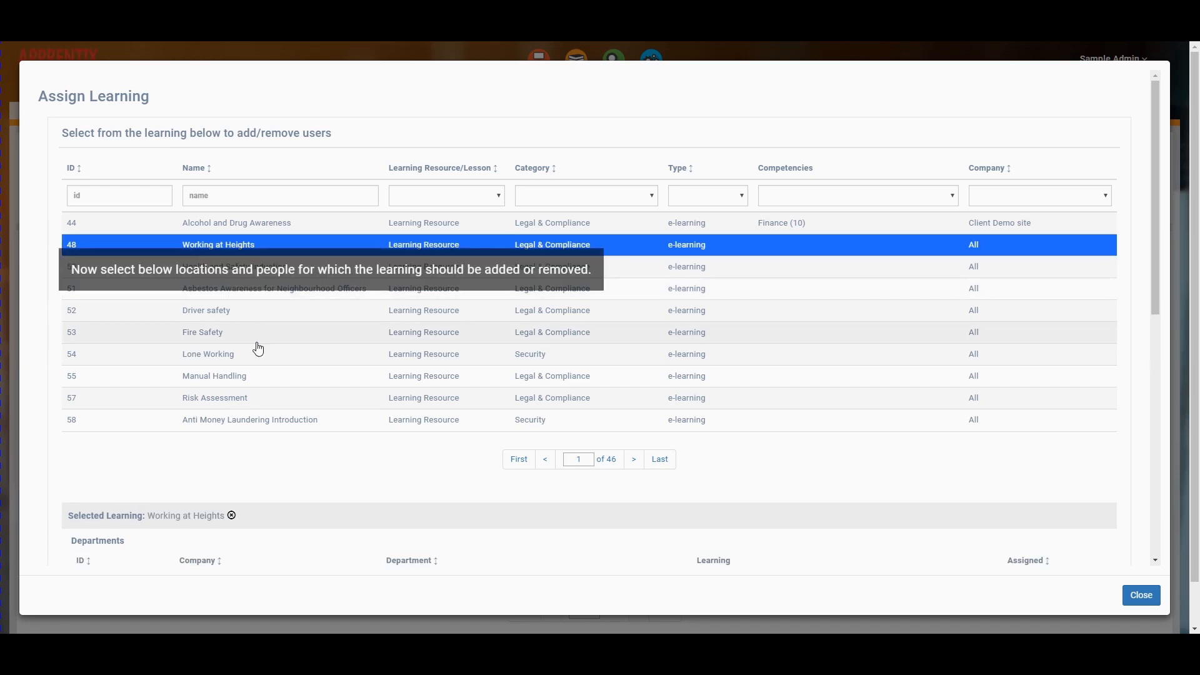
click(253, 310)
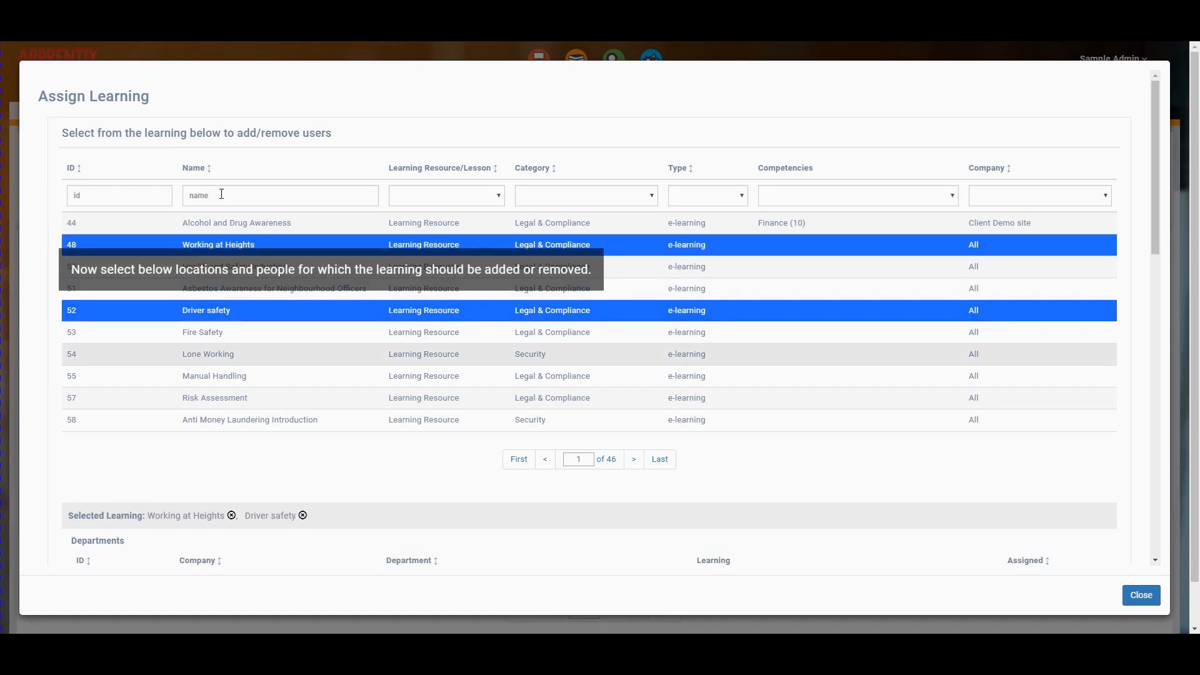
click(228, 196)
text(0)
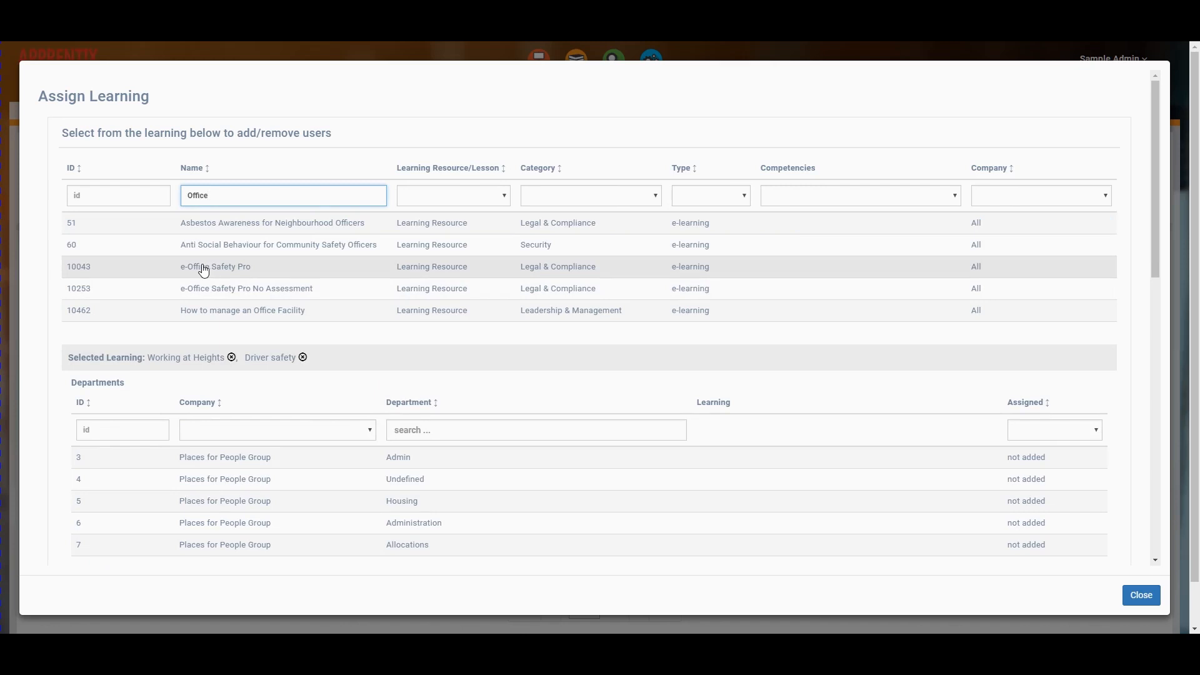
click(203, 269)
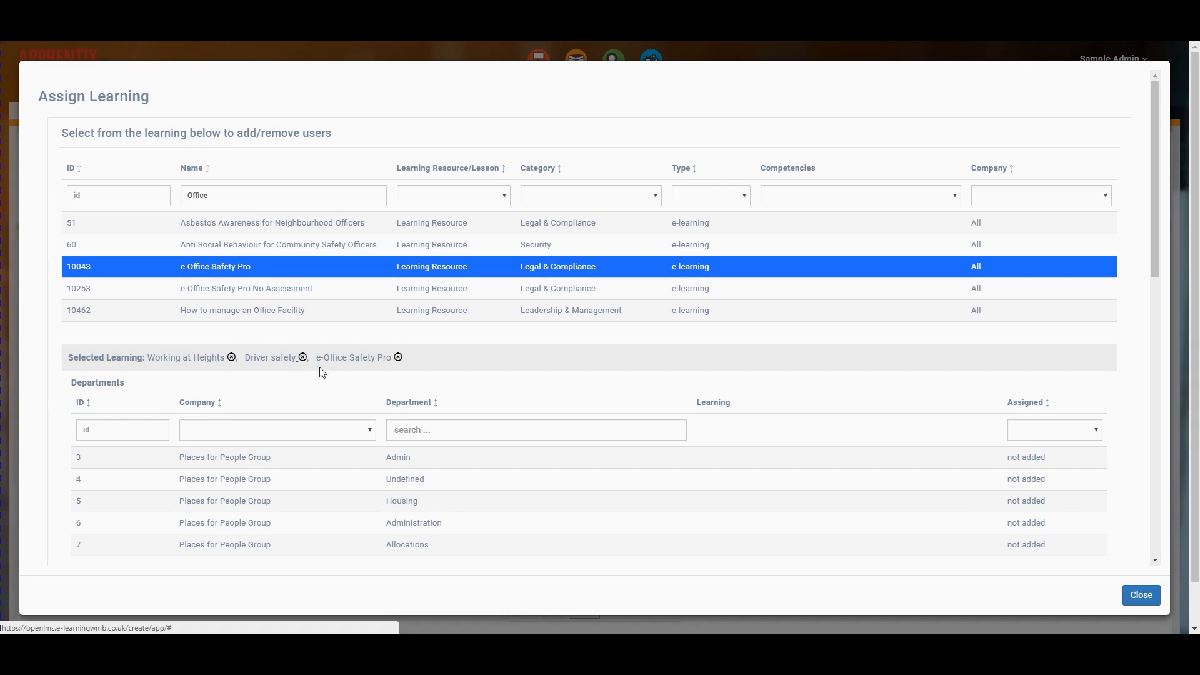
- Assign the selected learning to the Admin department of Places for People Group and to Samplee Group A
scroll(321, 370, down, 3)
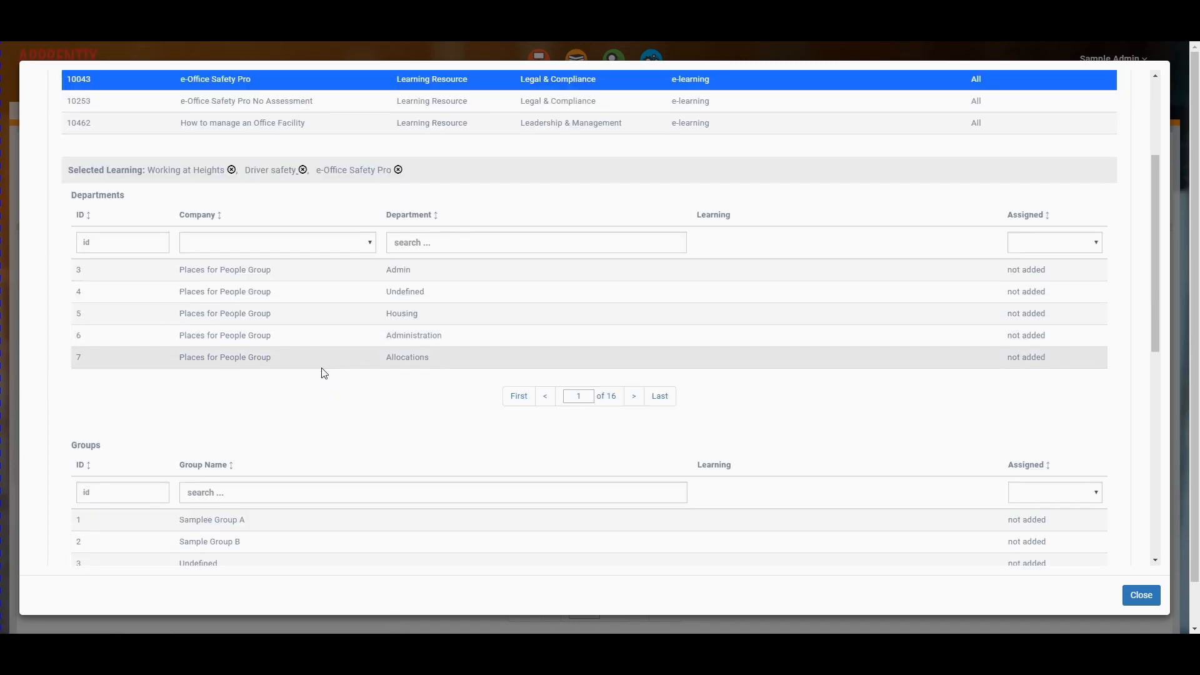
scroll(325, 373, down, 1)
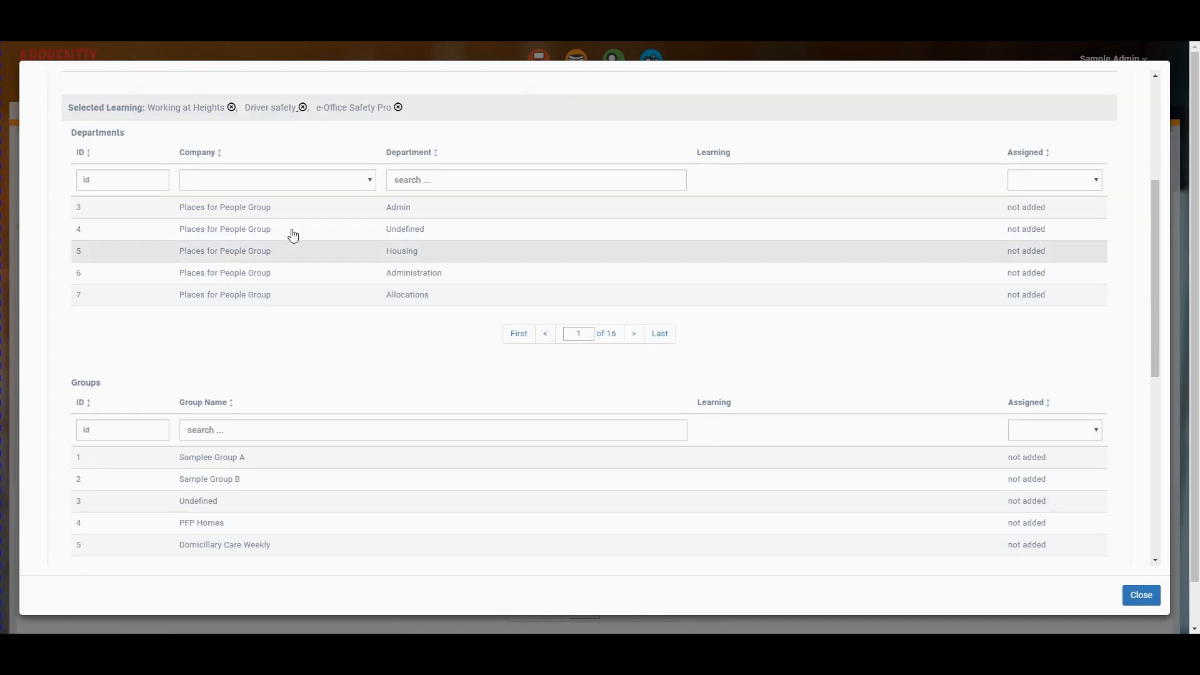
click(254, 213)
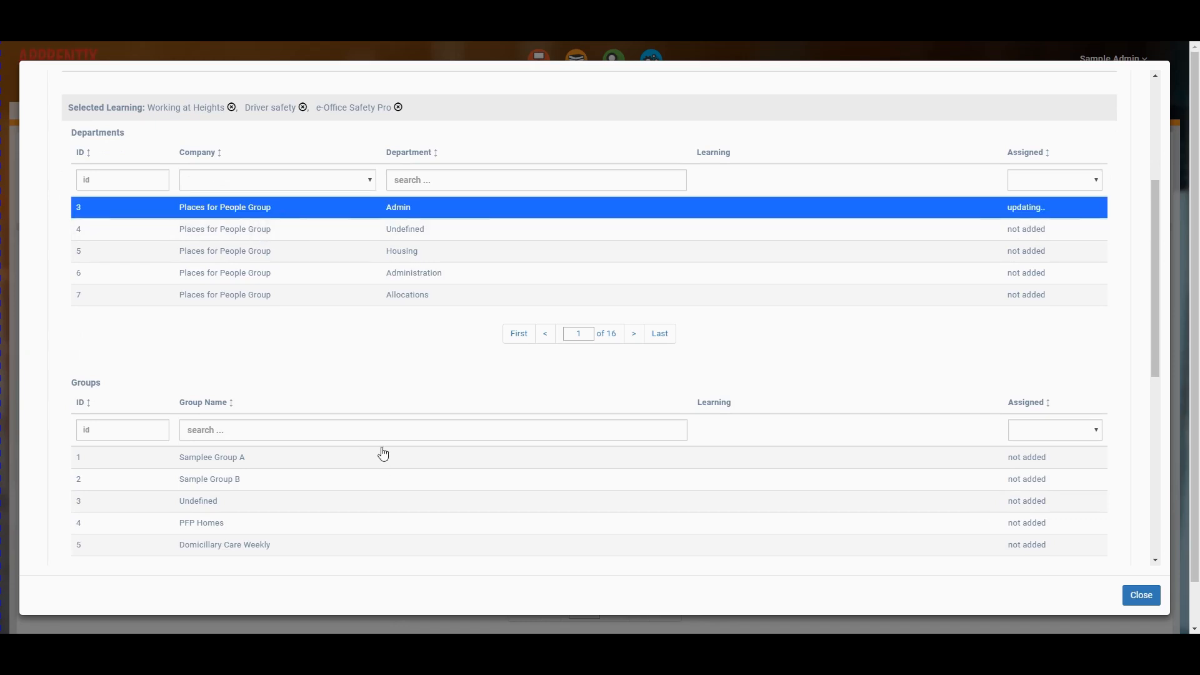
click(225, 463)
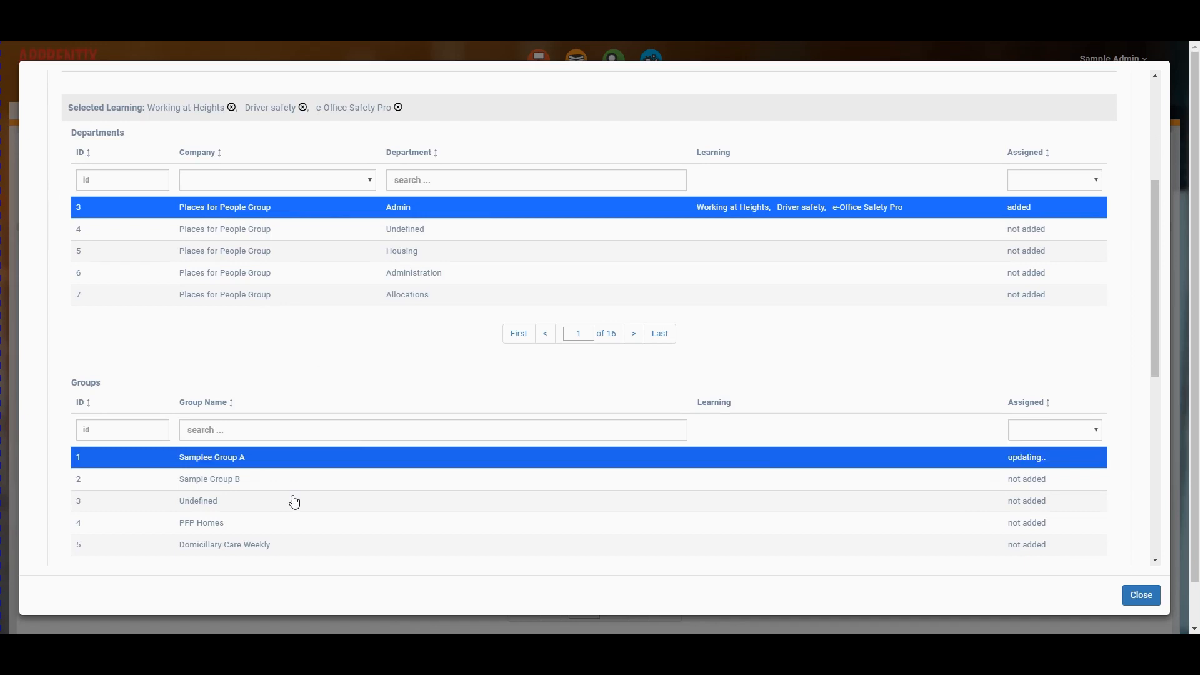
- Assign the selected learning to the employees in the second, sixth and ninth rows, and close the assignment form
scroll(292, 498, down, 6)
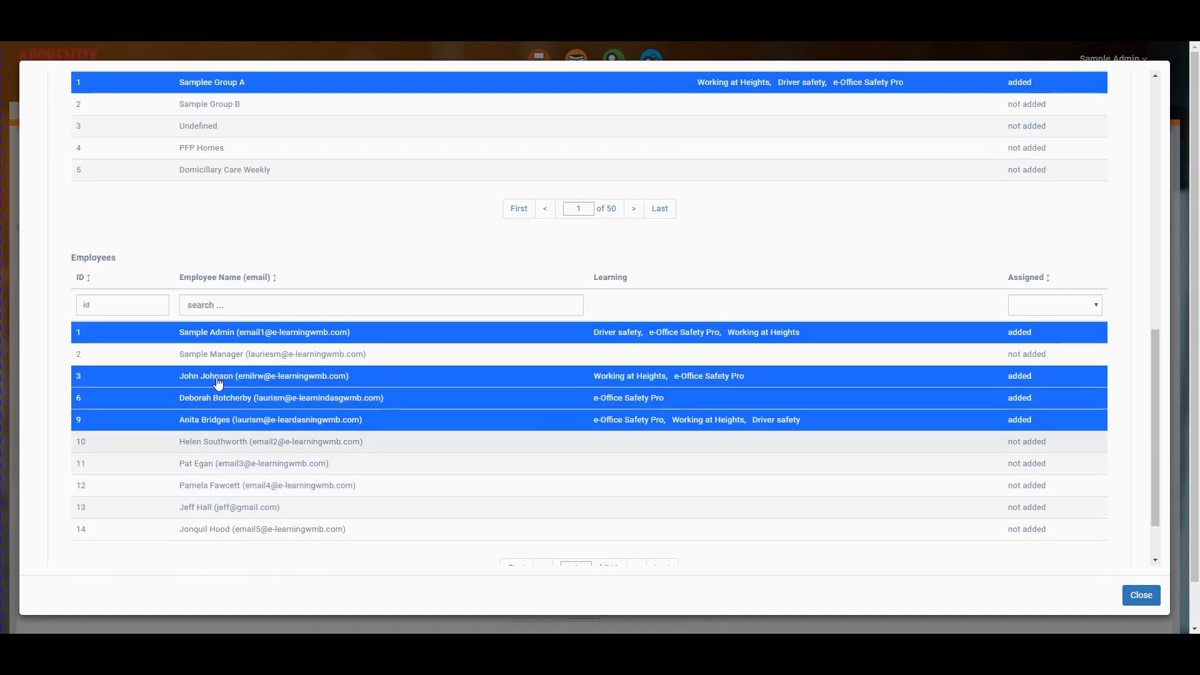
click(217, 361)
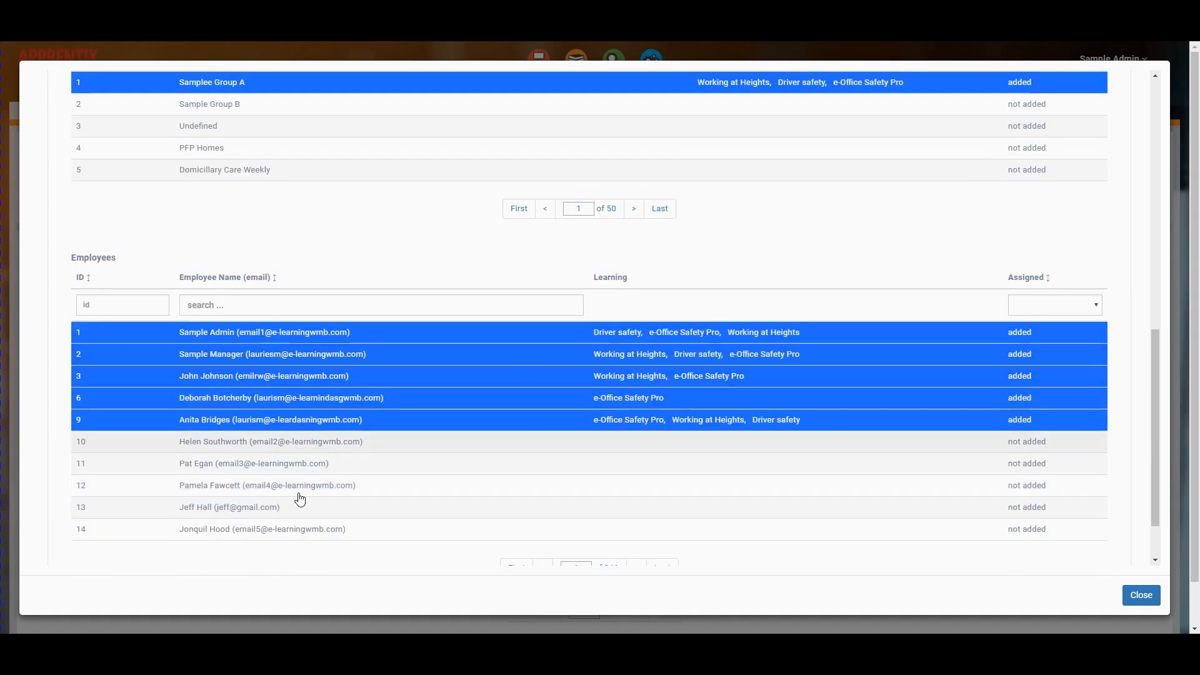
click(231, 445)
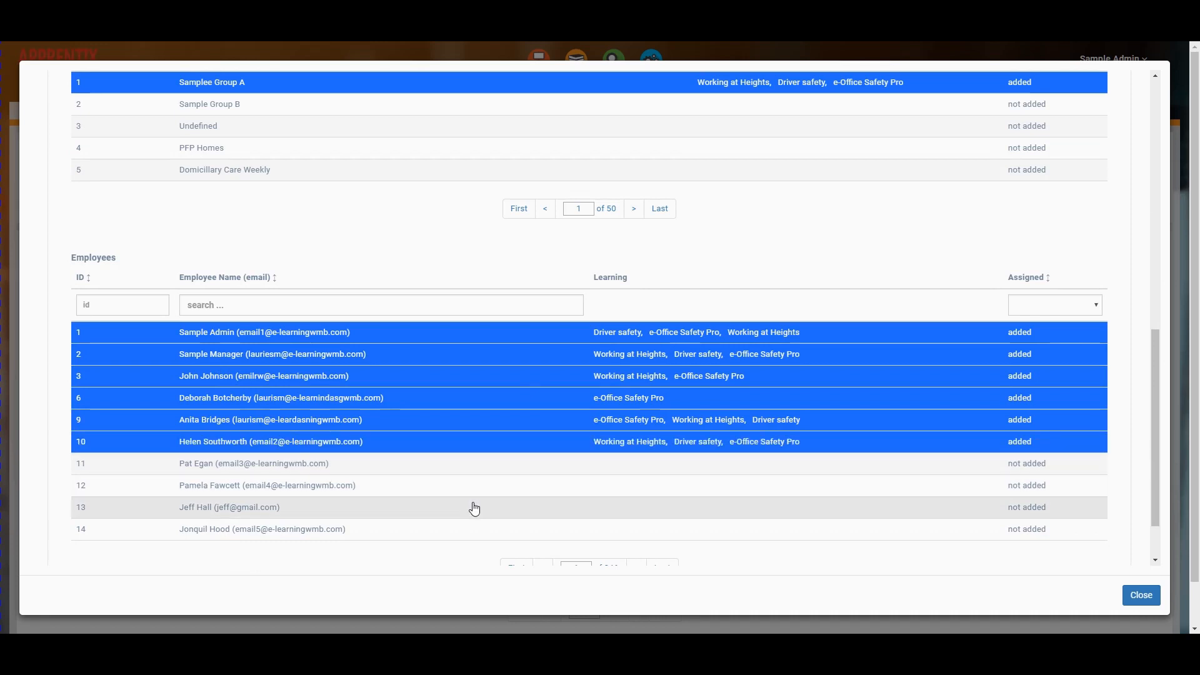
click(390, 516)
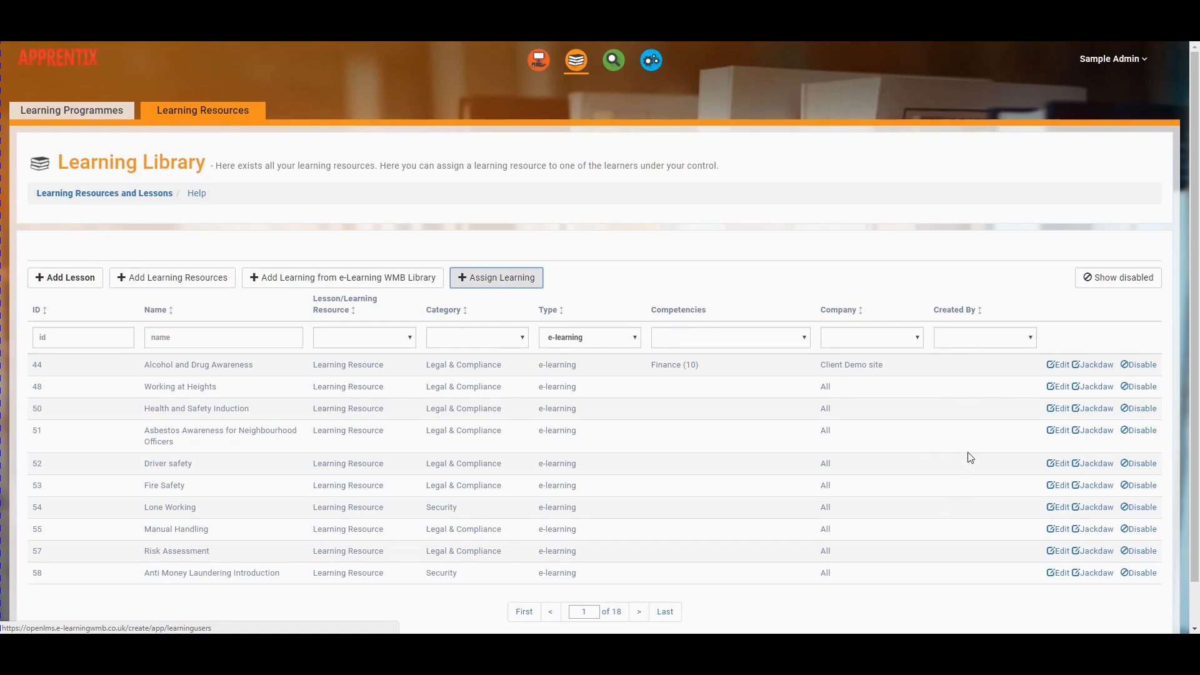
- Disable Alcohol and Drug Awareness in the library, and enable the Equality resource from the disabled list
click(1140, 367)
click(719, 153)
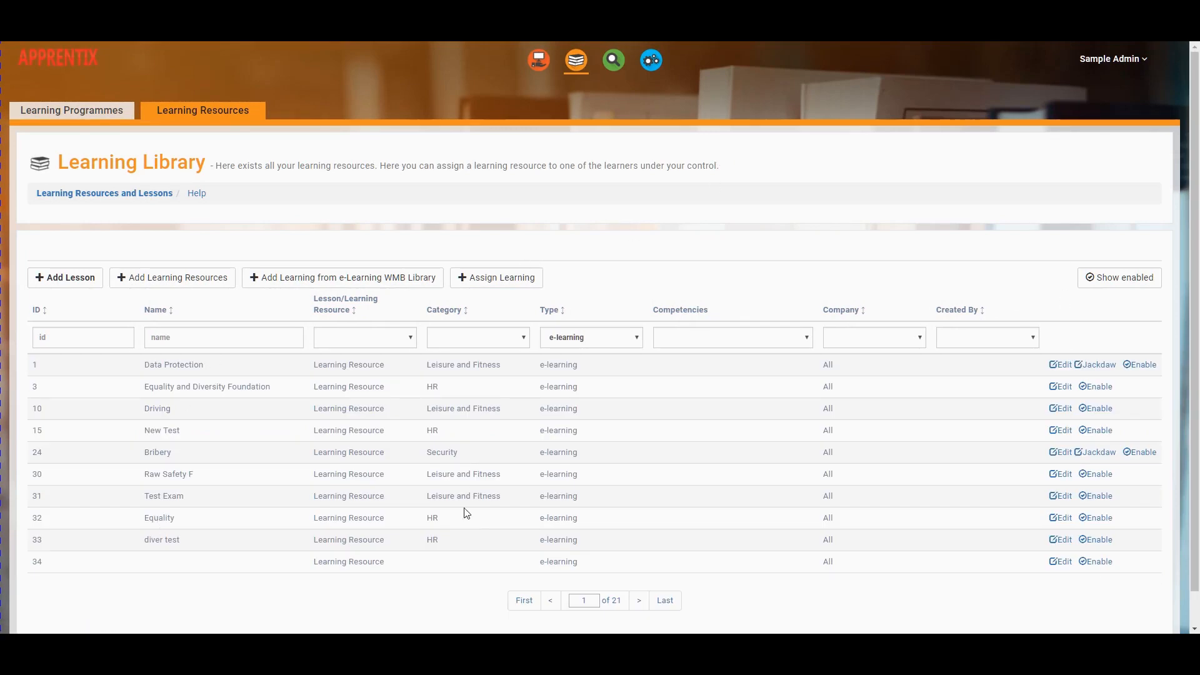
click(1100, 518)
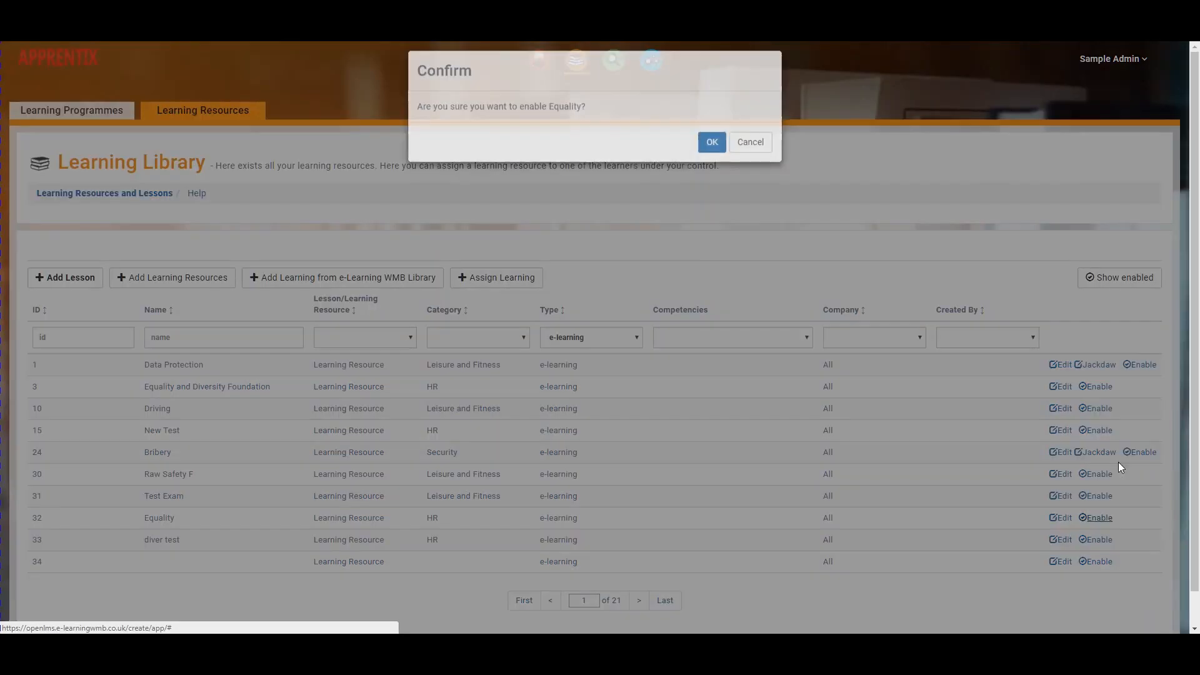
click(712, 153)
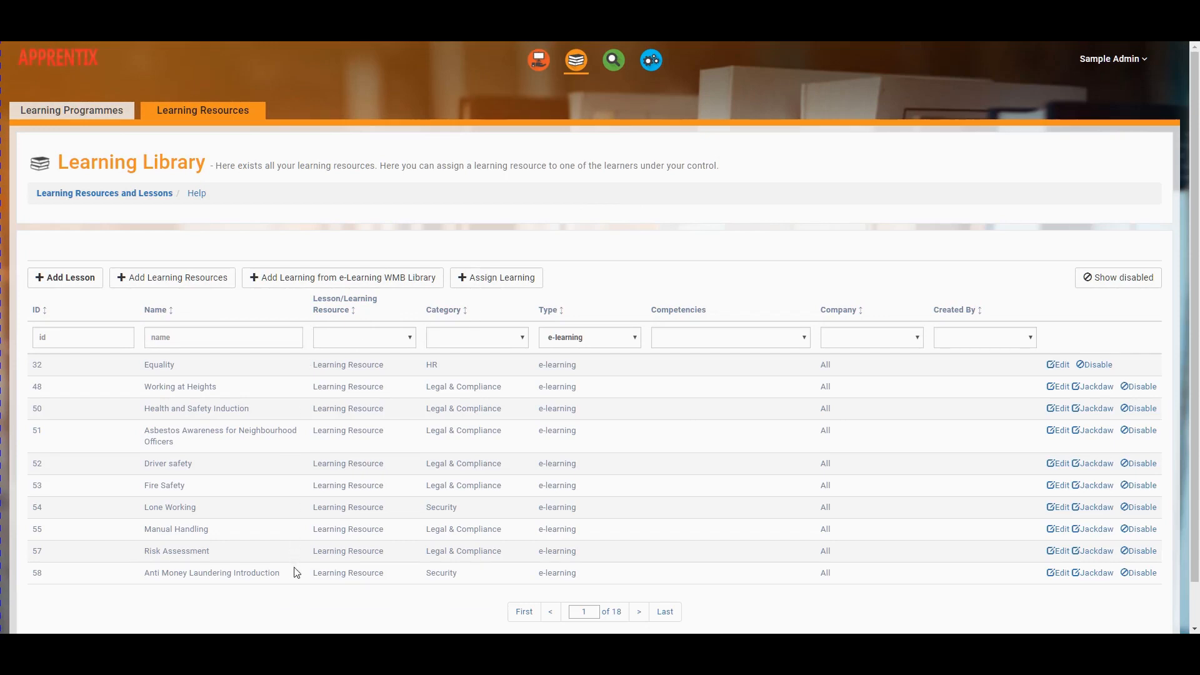
- Open the signed-in administrator's account menu
click(1126, 67)
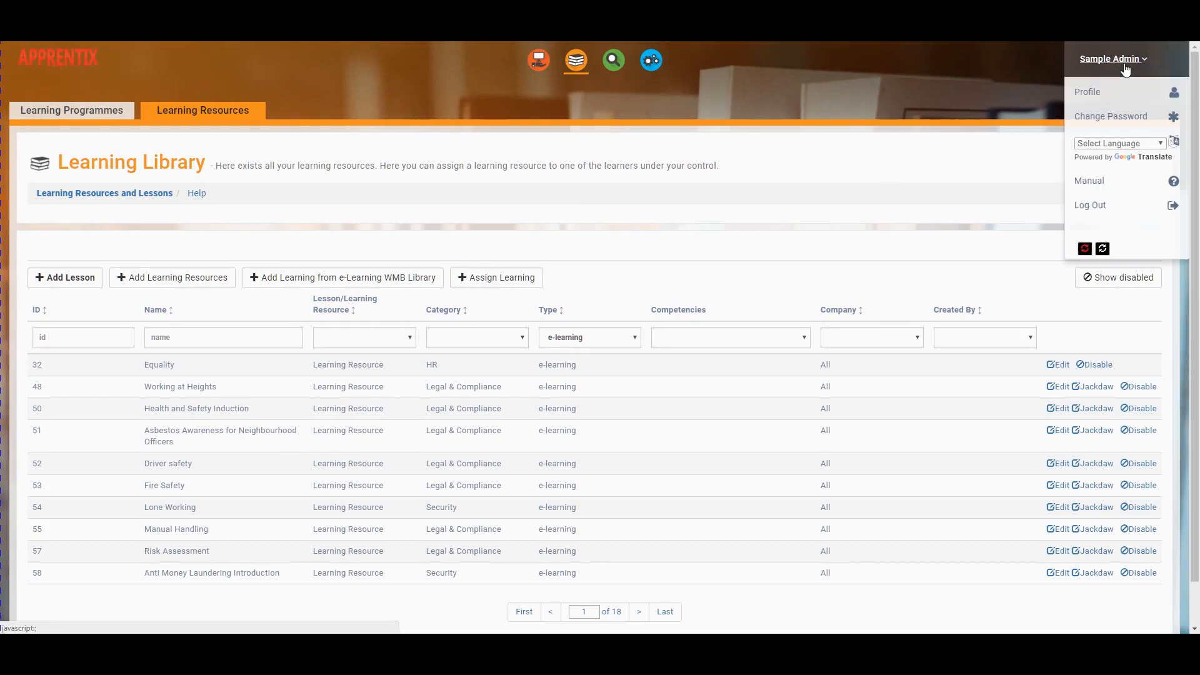